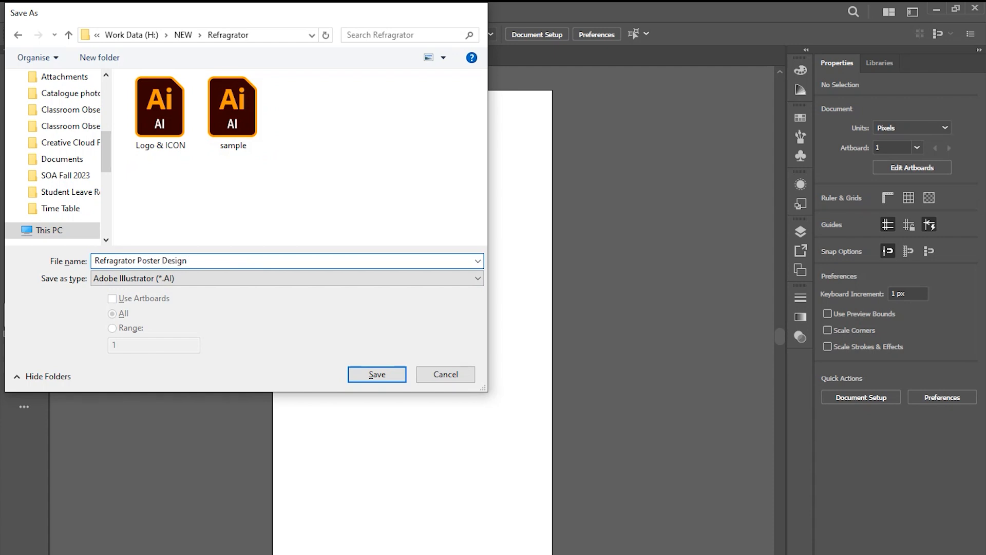
Save the document as an Adobe Illustrator file named Refragrator Poster Design
key("Return")
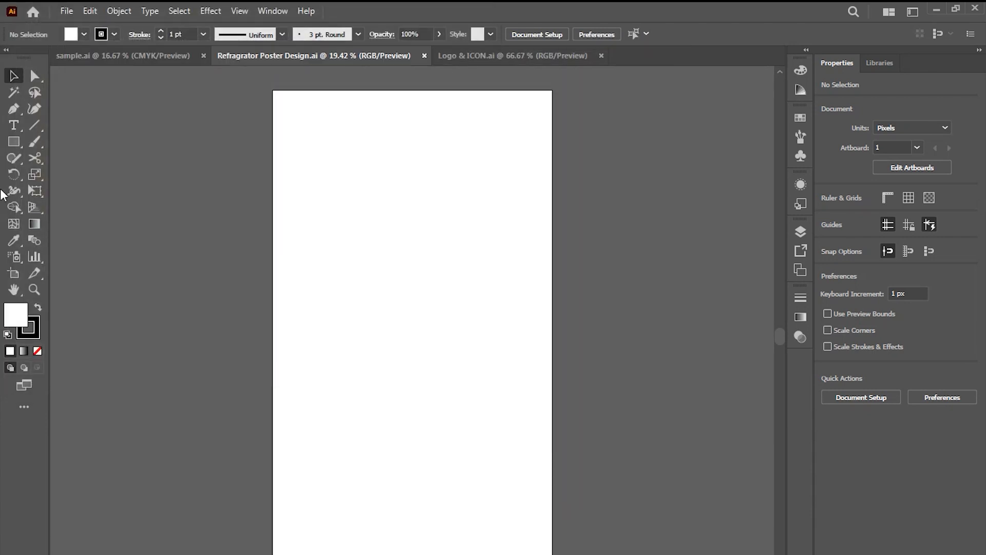
Create a 1700 by 3000 px rectangle and align it to the artboard's left and top edges
key("m")
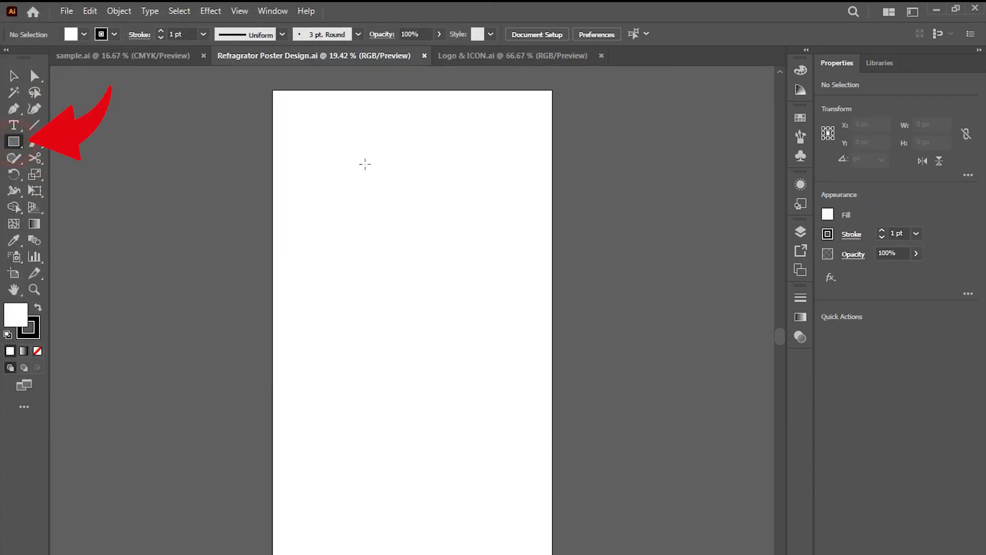
left_click(332, 152)
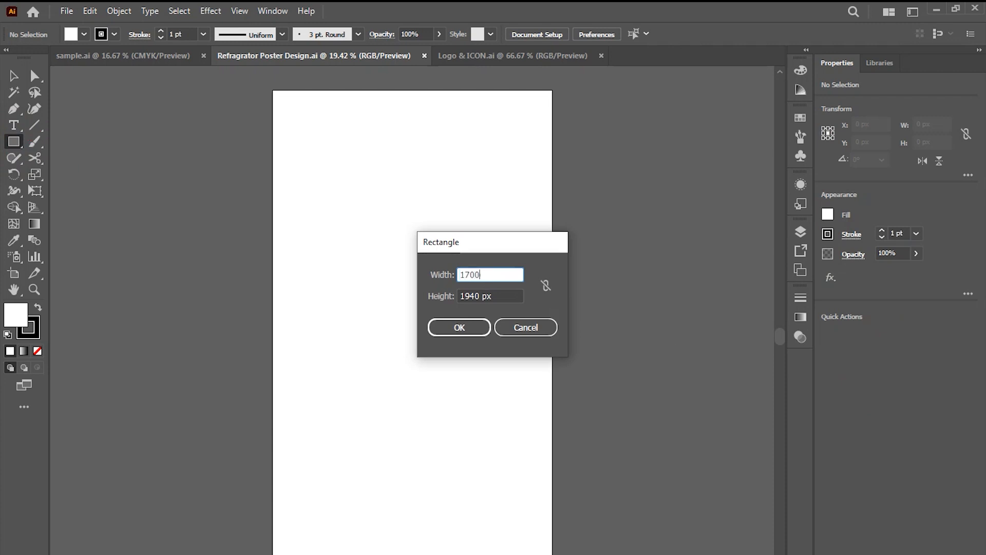
key("Tab")
type("3000")
key("Return")
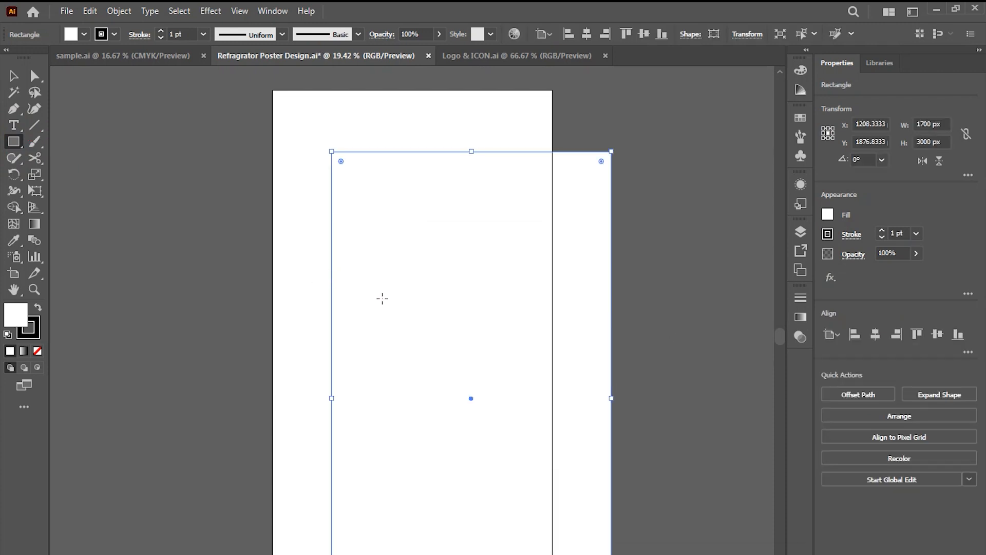
key("v")
left_click(861, 334)
left_click(922, 335)
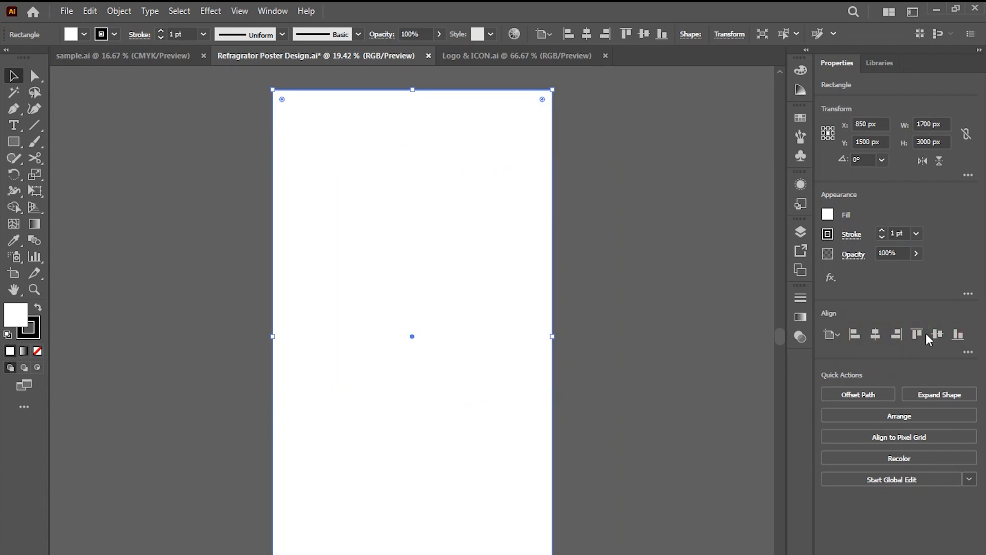
Copy the colour palette squares from Logo & ICON.ai into the poster document, beside the artboard's left edge
left_click(471, 56)
left_click(117, 192)
key("ctrl+c")
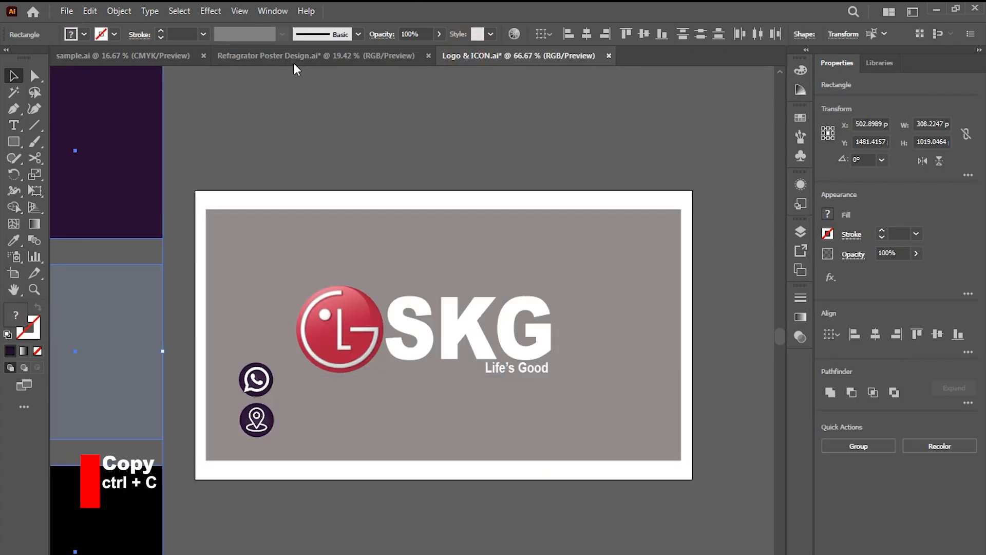
left_click(291, 56)
key("ctrl+v")
left_click_drag(414, 282, 210, 229)
Fill the background rectangle with the dark purple sampled from the palette
left_click(359, 218)
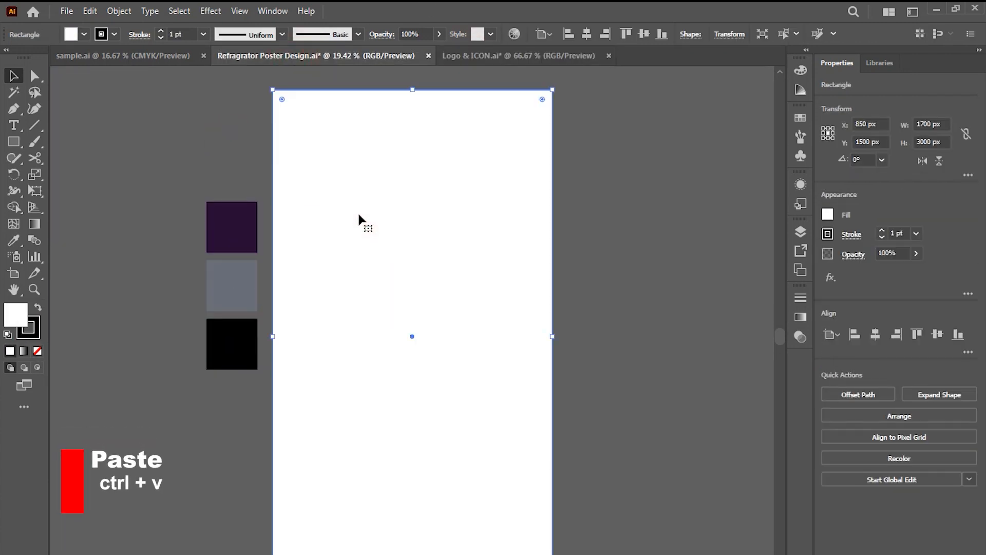
key("i")
left_click(232, 227)
key("v")
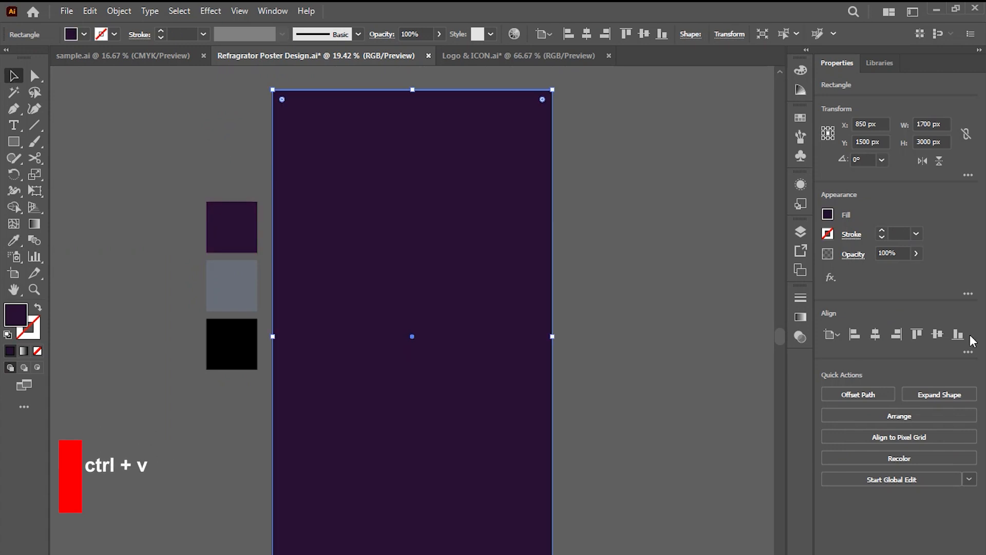
Apply a radial gradient to the background and set both colour stops to the dark purple palette colour
left_click(801, 233)
left_click(801, 316)
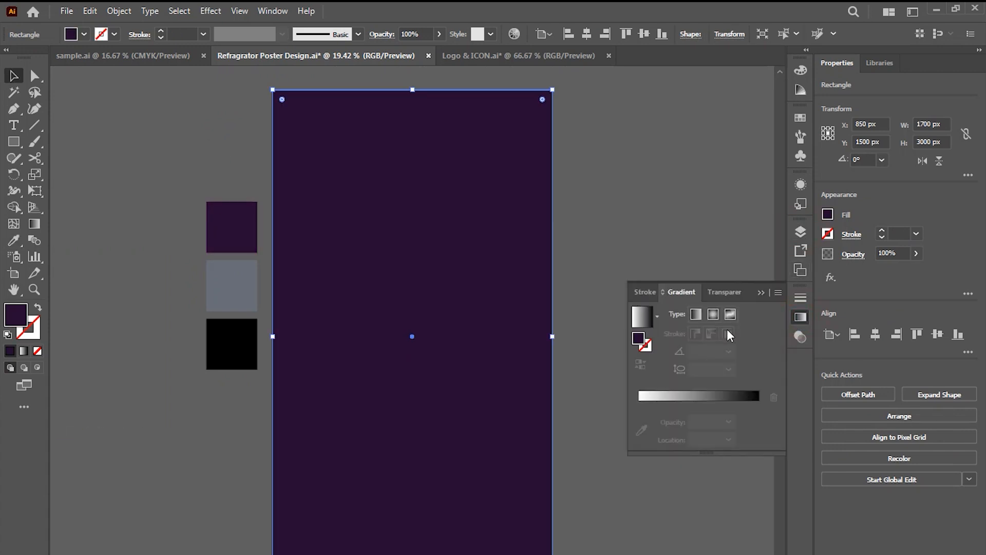
left_click(713, 314)
left_click(233, 221)
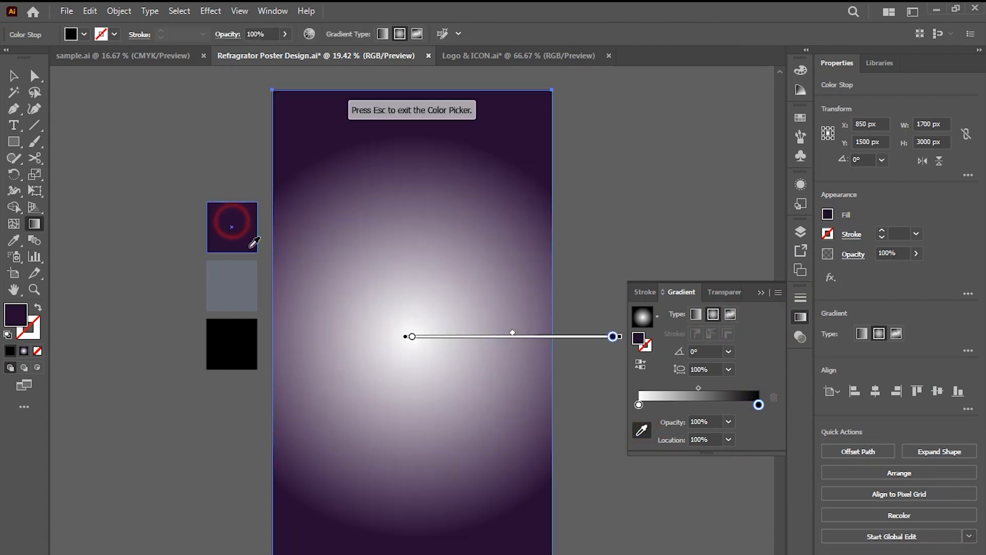
left_click(639, 404)
left_click(223, 213)
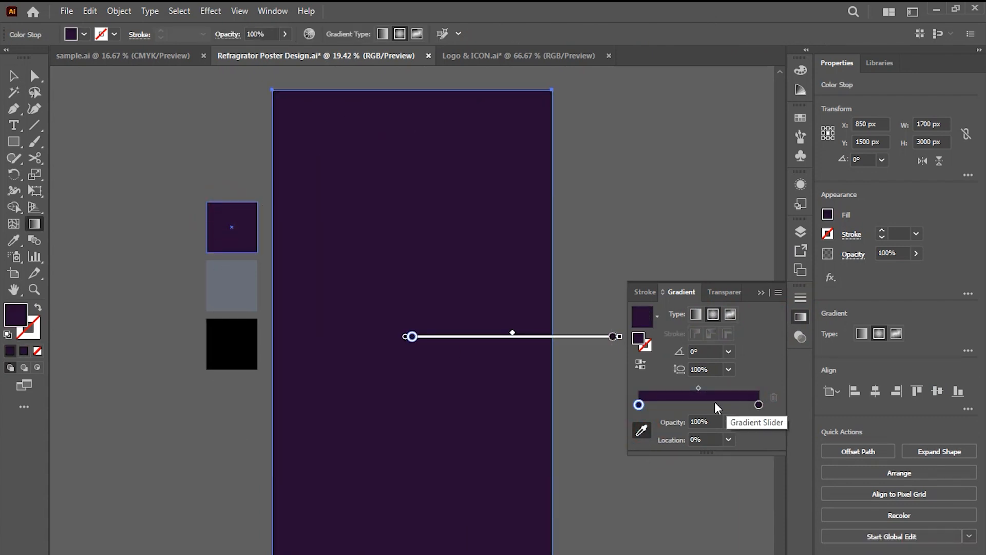
Switch the gradient's centre stop to HSB and brighten it to 47.84% brightness
double_click(639, 405)
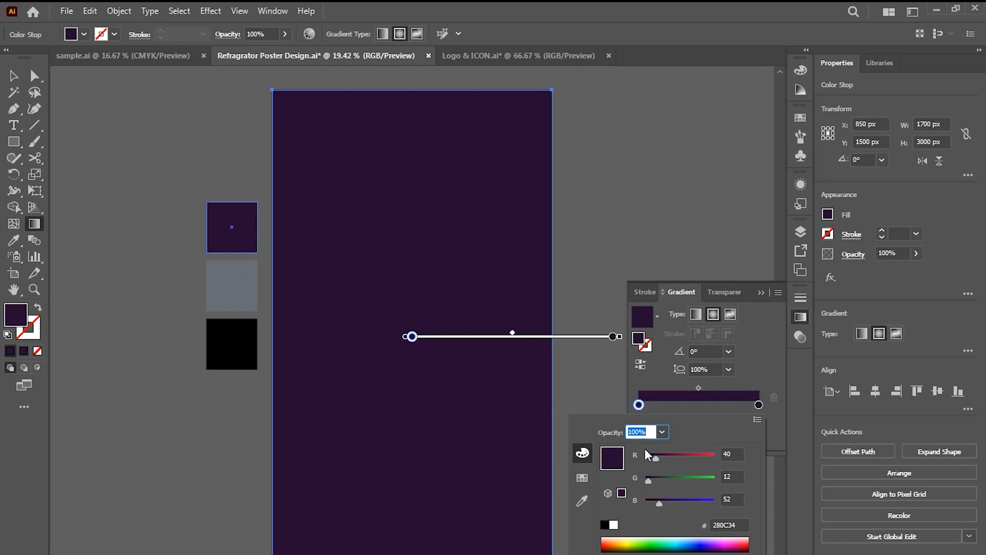
left_click(582, 478)
left_click(583, 453)
left_click(757, 420)
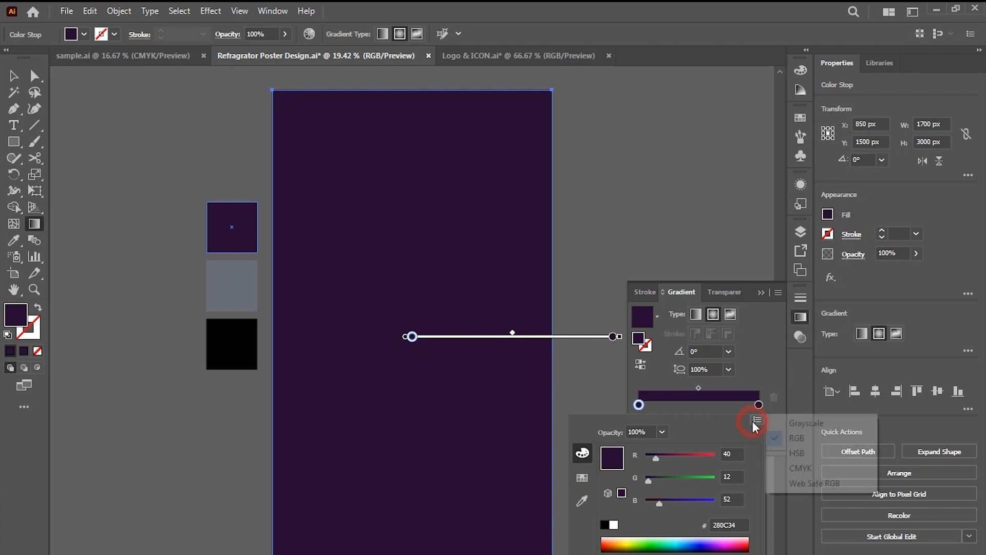
left_click(794, 456)
left_click(679, 500)
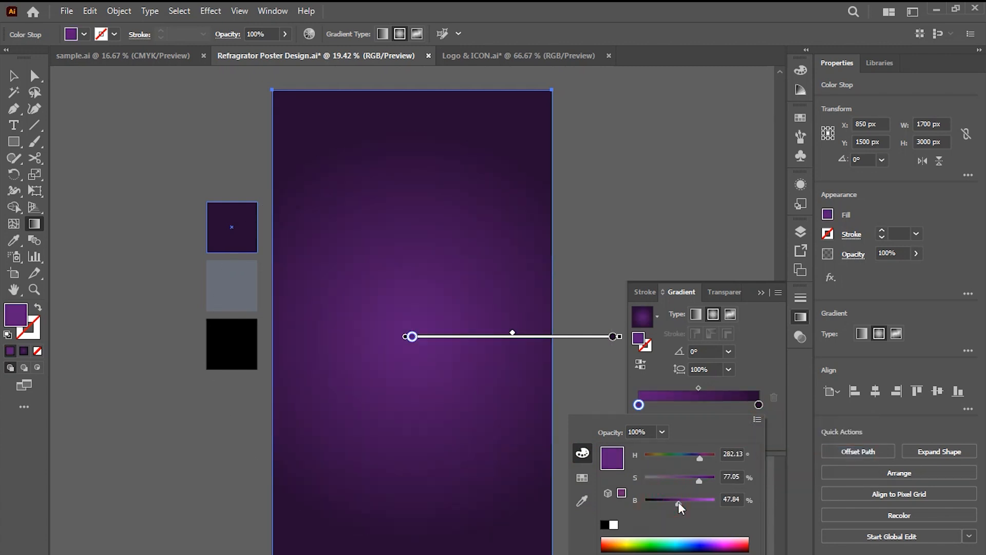
Tilt the radial gradient to about 29° and flatten it to a 50% aspect ratio
left_click(726, 370)
left_click(728, 369)
left_click(741, 434)
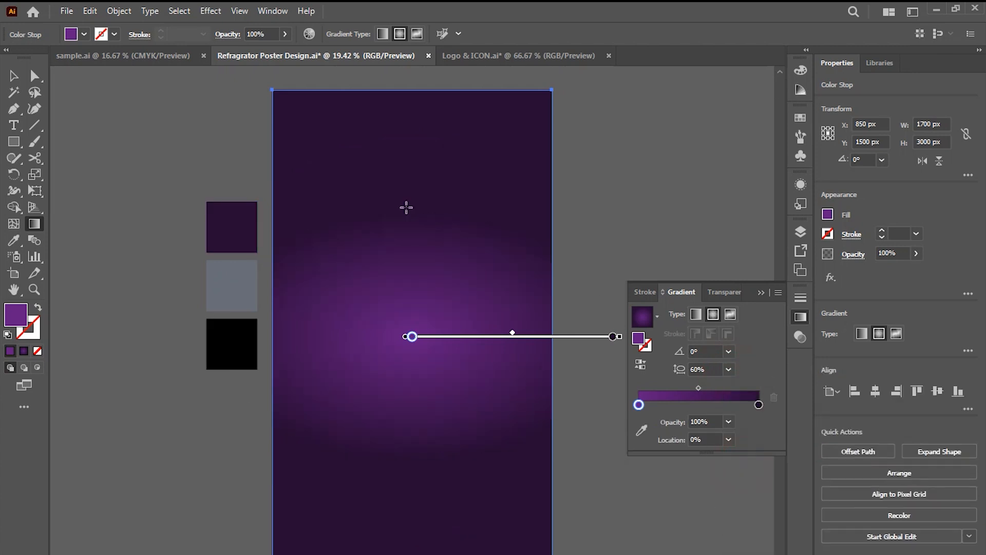
left_click_drag(416, 217, 372, 262)
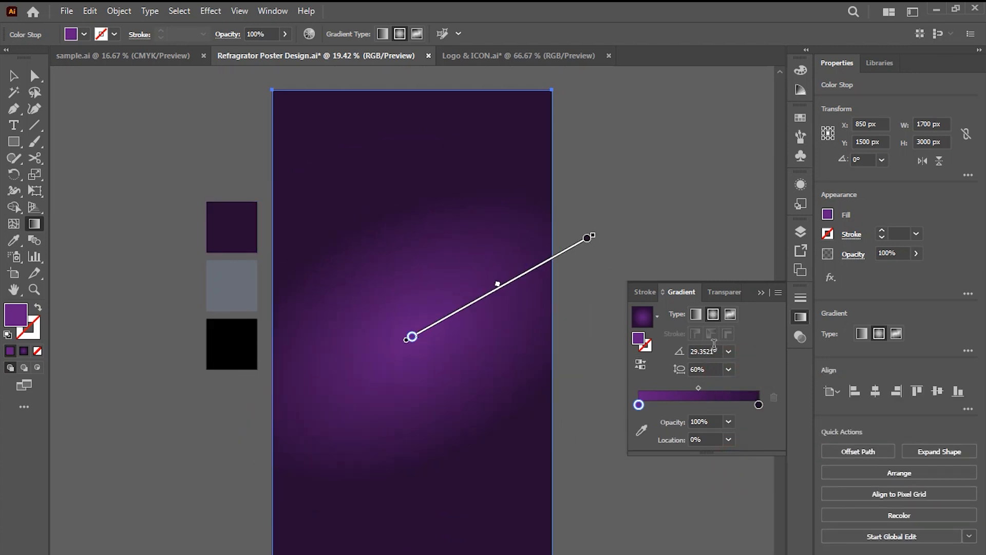
left_click(729, 369)
left_click(747, 444)
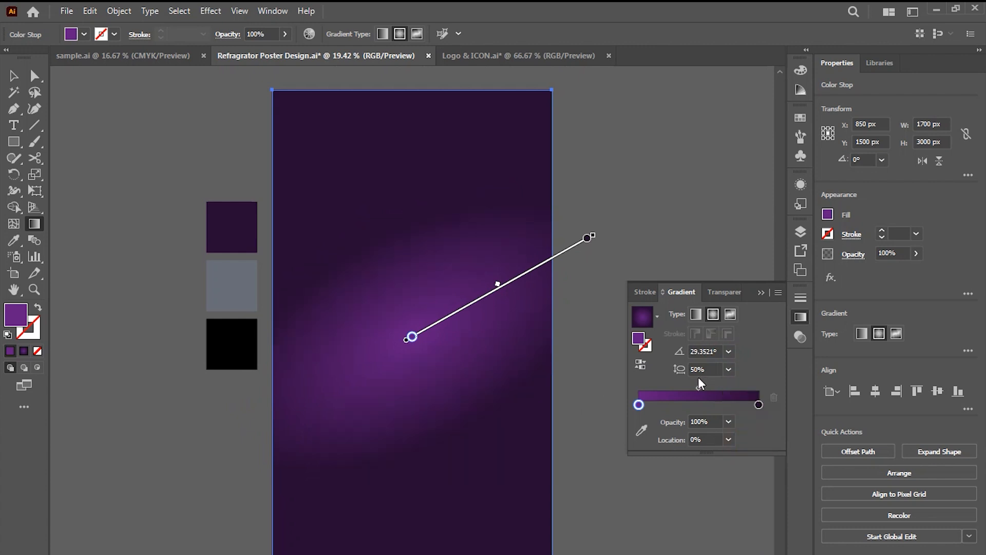
Darken the gradient's centre stop to 38.82% brightness and finish editing the gradient
double_click(639, 406)
left_click_drag(677, 504, 670, 505)
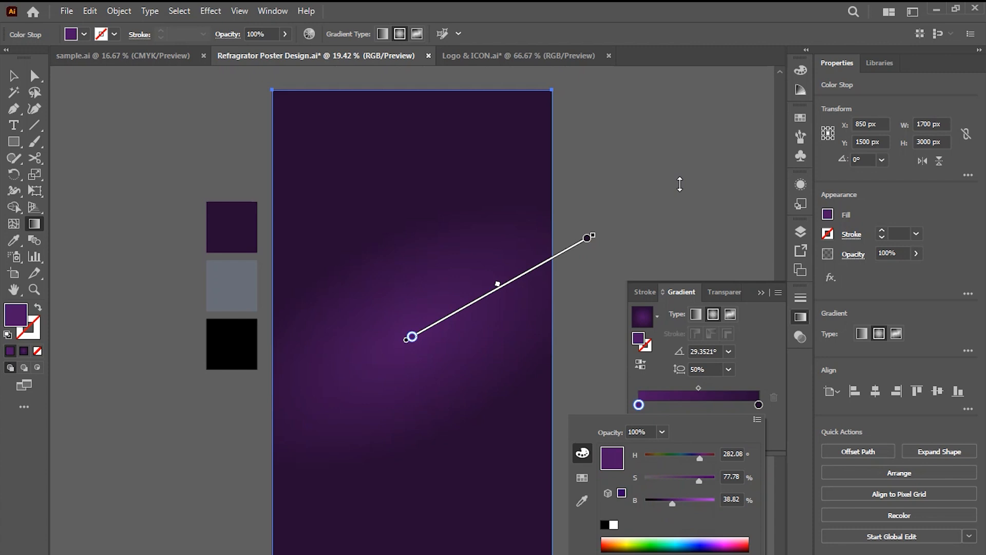
left_click(678, 236)
left_click(761, 293)
key("v")
left_click(646, 182)
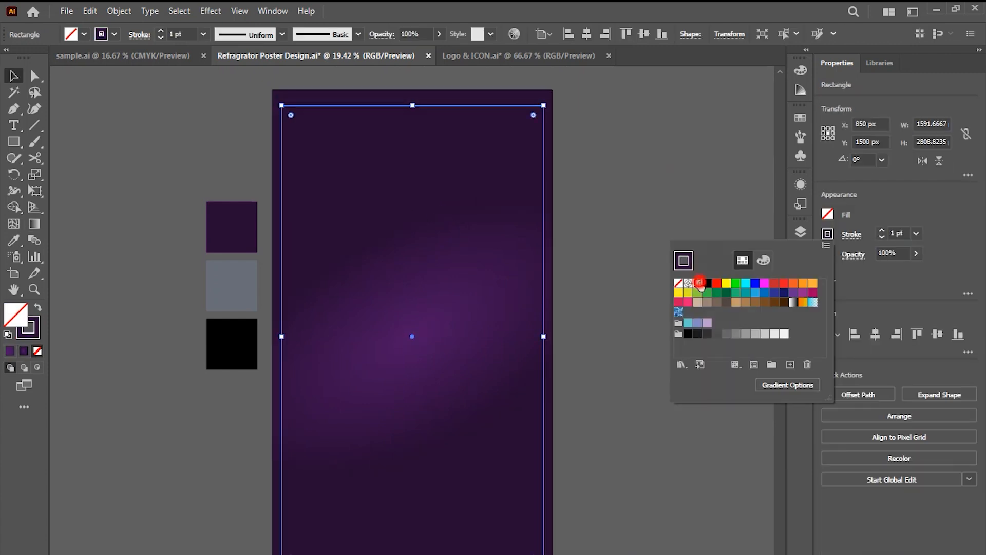
Give the unfilled inner border rectangle a white 8 pt stroke
left_click(698, 283)
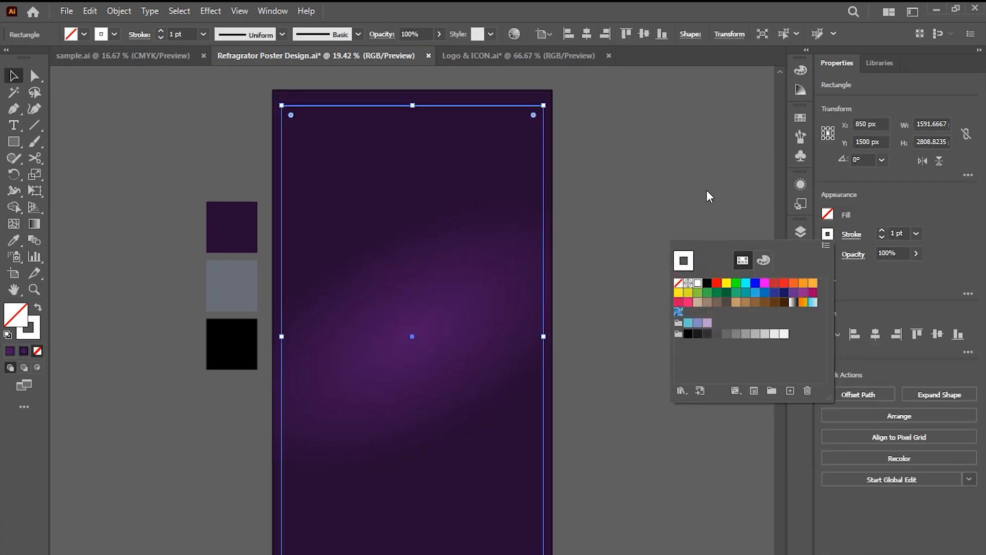
left_click(926, 214)
left_click(916, 233)
left_click(932, 382)
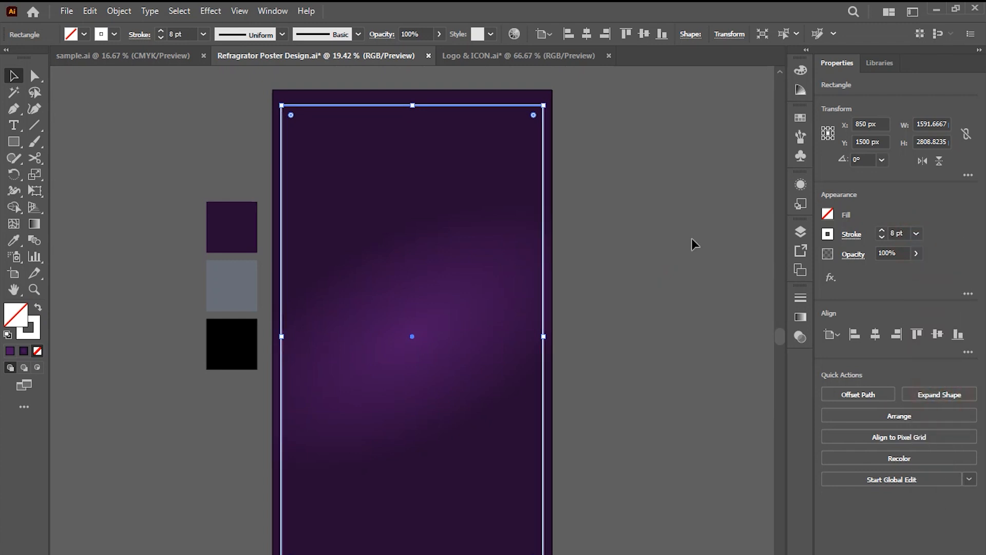
left_click(693, 245)
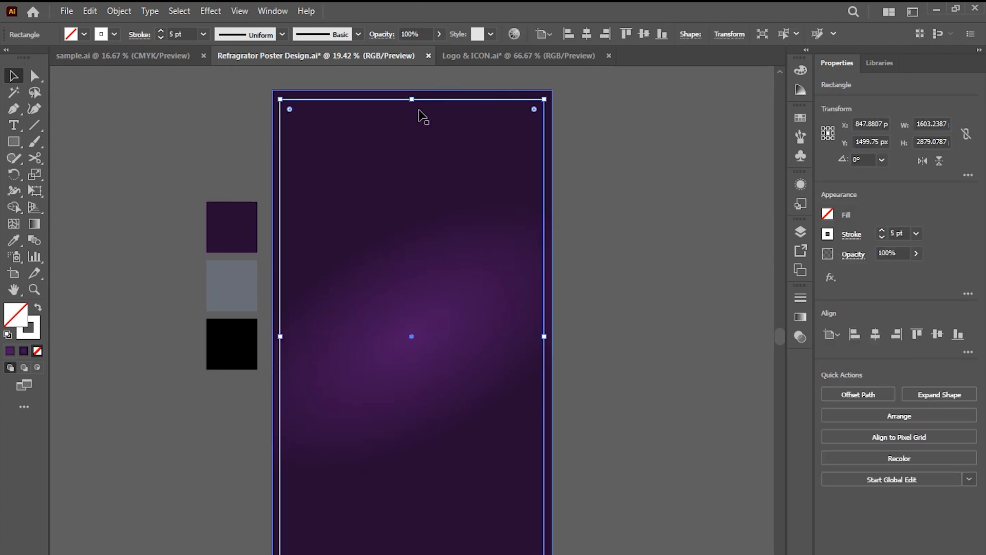
Make a 612.5 by 643.5 px rectangle in the poster's upper-left corner from the background shape and fill it with the off-white palette colour
left_click(428, 94)
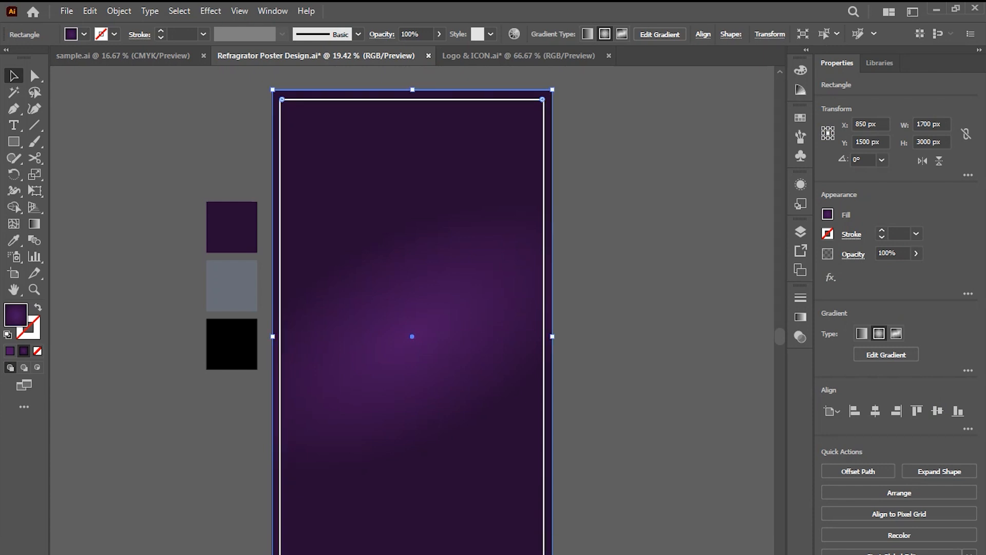
left_click_drag(552, 552, 374, 197)
key("i")
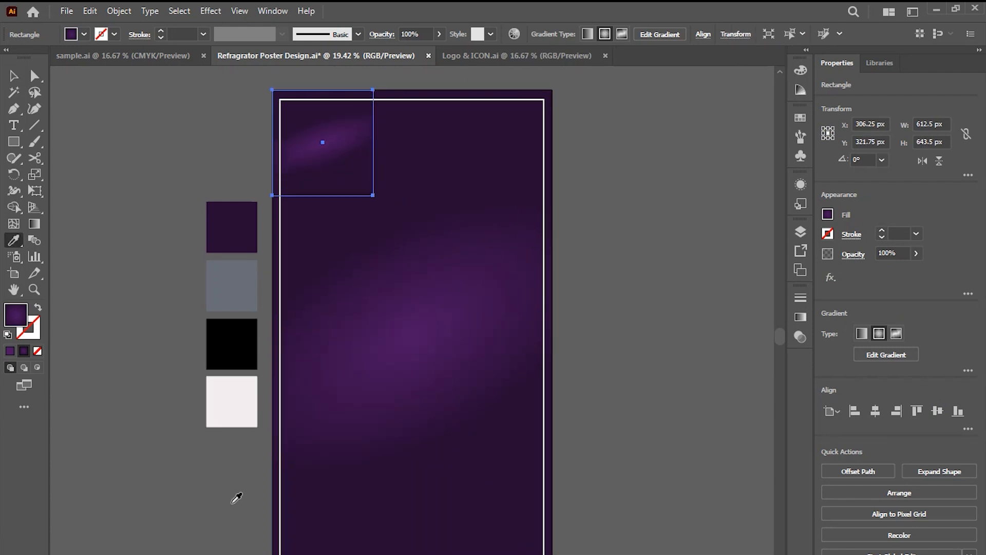
left_click(231, 401)
key("v")
Turn the off-white rectangle into a corner triangle by deleting its lower-right anchor point
scroll(323, 136, "up", 2)
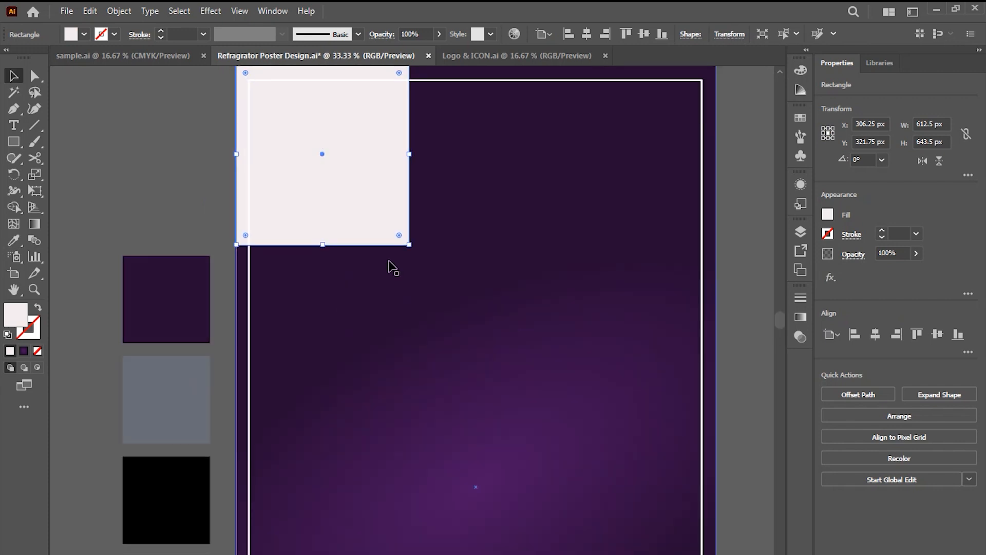
left_click(35, 75)
left_click_drag(410, 245, 330, 127)
left_click_drag(25, 106, 71, 139)
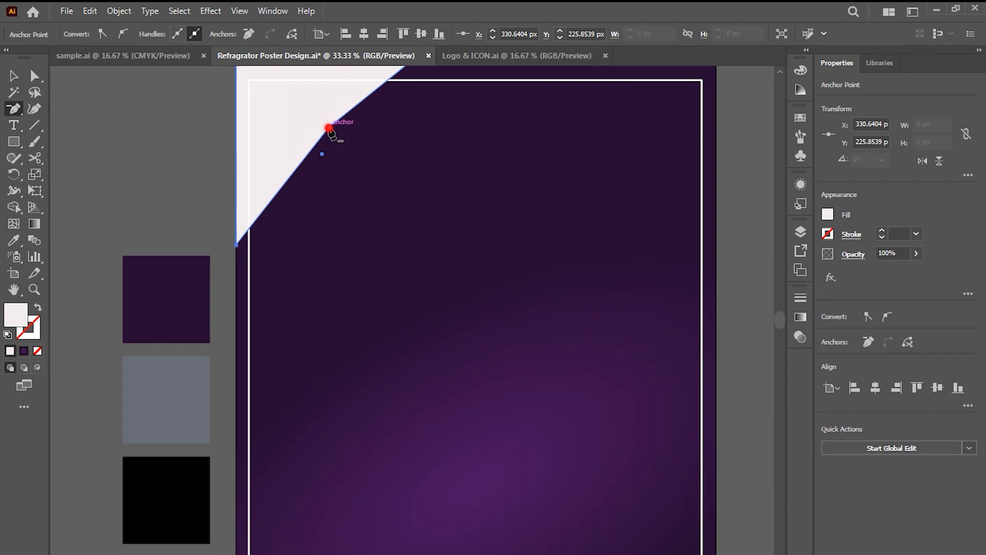
left_click(329, 127)
Duplicate the off-white triangle, rotate the copy 180°, and enlarge it to about 1700 by 1007 px across the poster's bottom
scroll(324, 174, "down", 3)
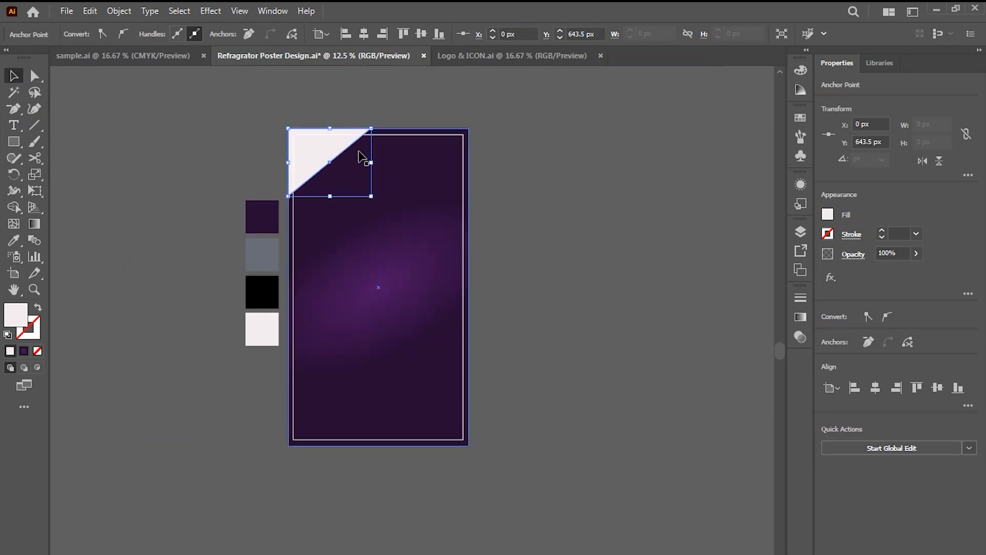
left_click_drag(308, 150, 330, 358)
scroll(449, 346, "up", 1)
left_click_drag(392, 314, 430, 318)
left_click_drag(337, 397, 336, 498)
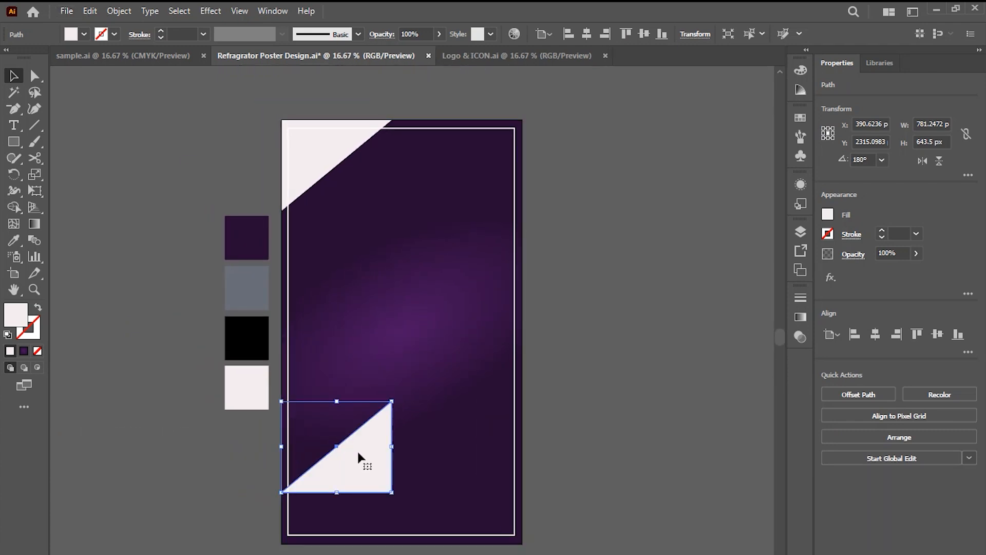
left_click_drag(392, 493, 521, 543)
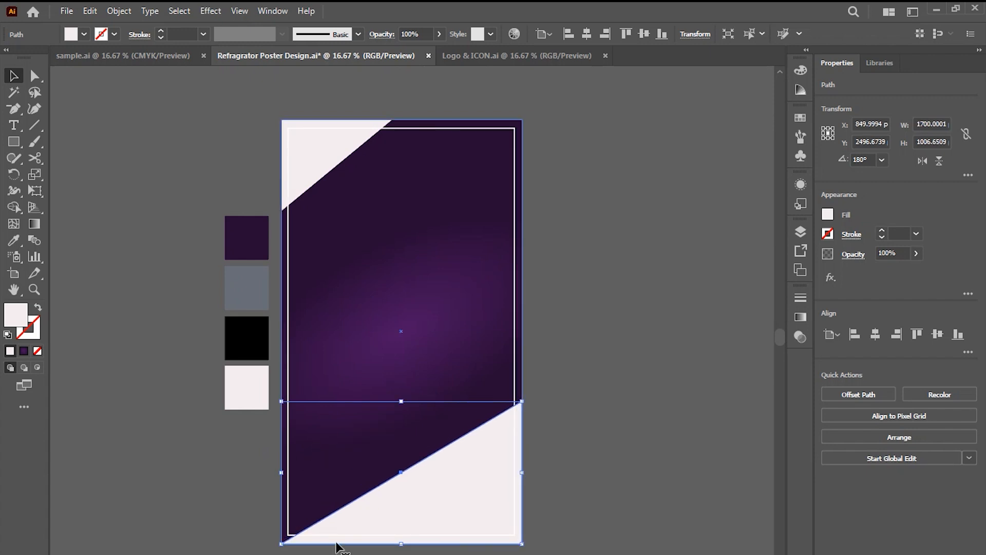
Add an anchor point to the bottom triangle's slanted edge and move it to the poster's left edge at about Y 2733 px
right_click(13, 109)
left_click(61, 126)
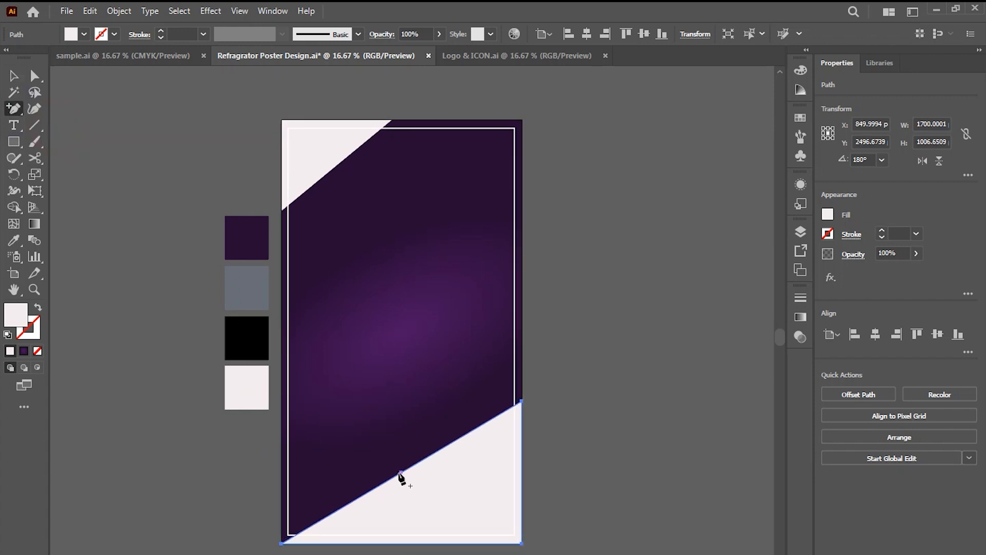
scroll(400, 478, "up", 2)
left_click(346, 445)
left_click(35, 76)
left_click_drag(347, 445, 164, 478)
key("v")
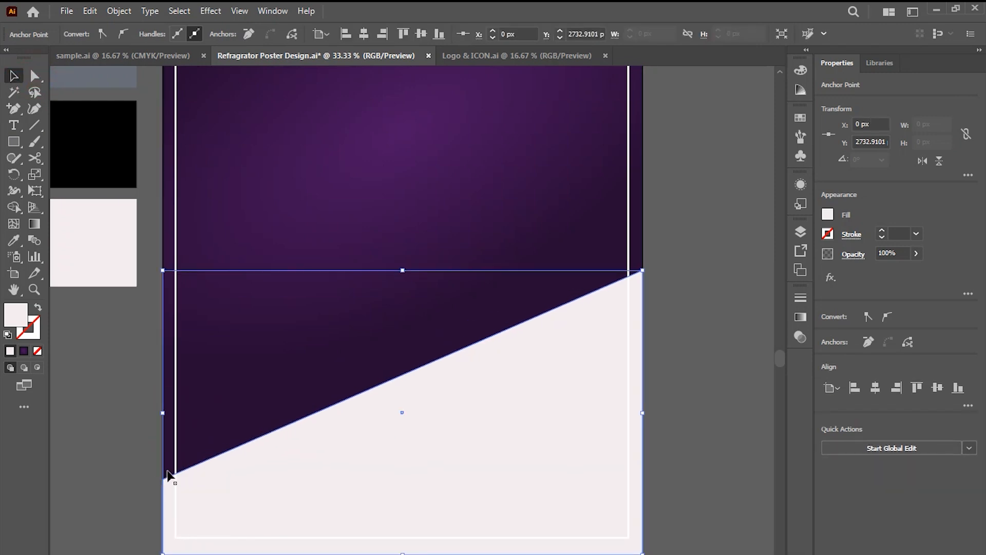
Reduce the height of the off-white bottom shape and flatten the upper-left triangle to a gentler slope
left_click(92, 408)
scroll(332, 412, "down", 2)
left_click_drag(376, 263, 392, 317)
left_click(330, 161)
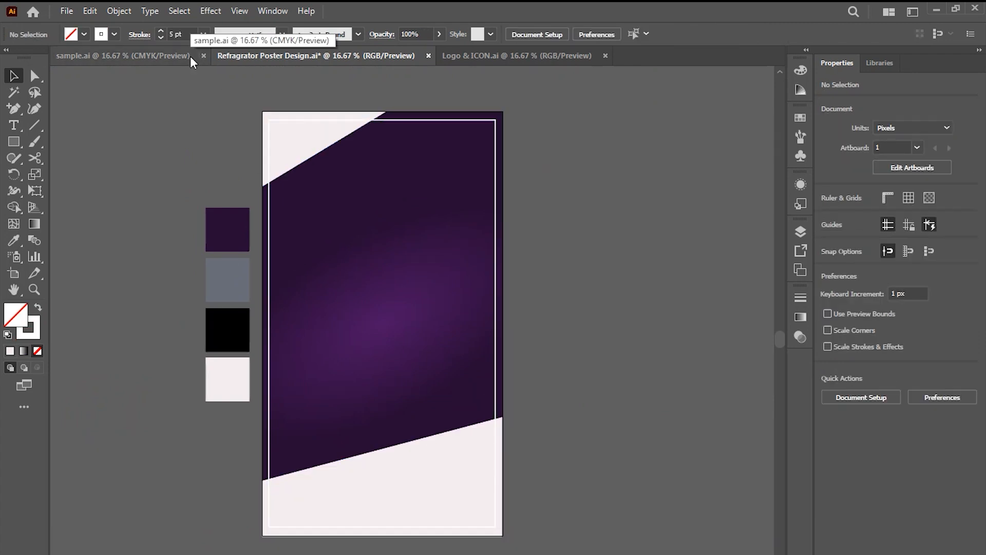
Copy the SKG logo from Logo & ICON.ai and place it in the poster's upper-right corner inside the border
key("ctrl+c")
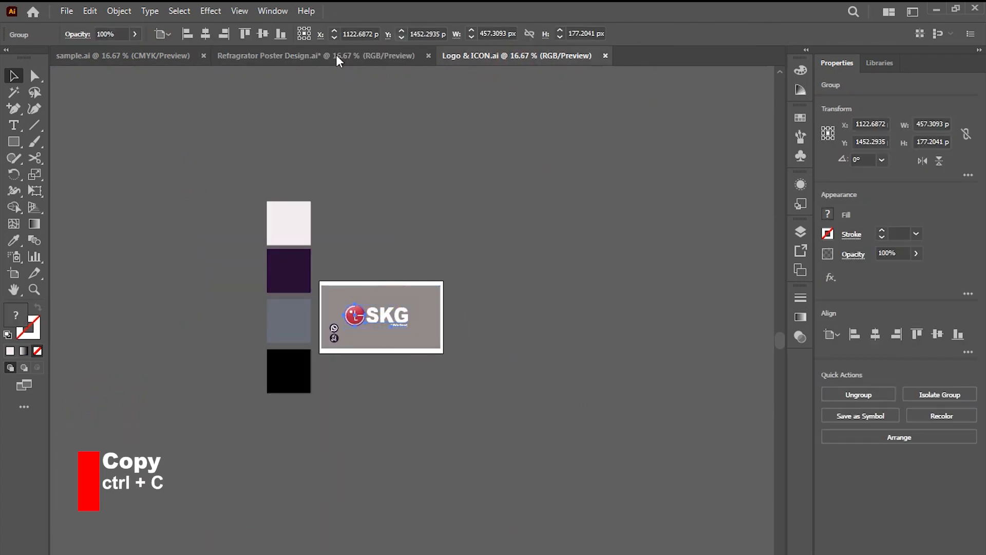
left_click(337, 57)
key("ctrl+v")
left_click_drag(413, 311, 455, 146)
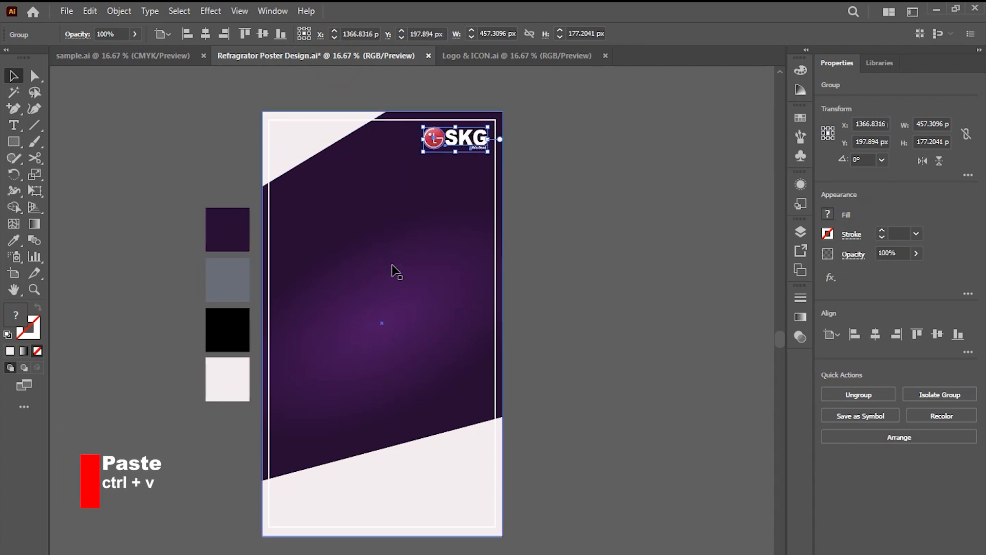
Add the point text "Exclusive" at 500 pt on the poster, starting below and left of the SKG logo
key("t")
left_click(551, 194)
left_click(663, 35)
type("500")
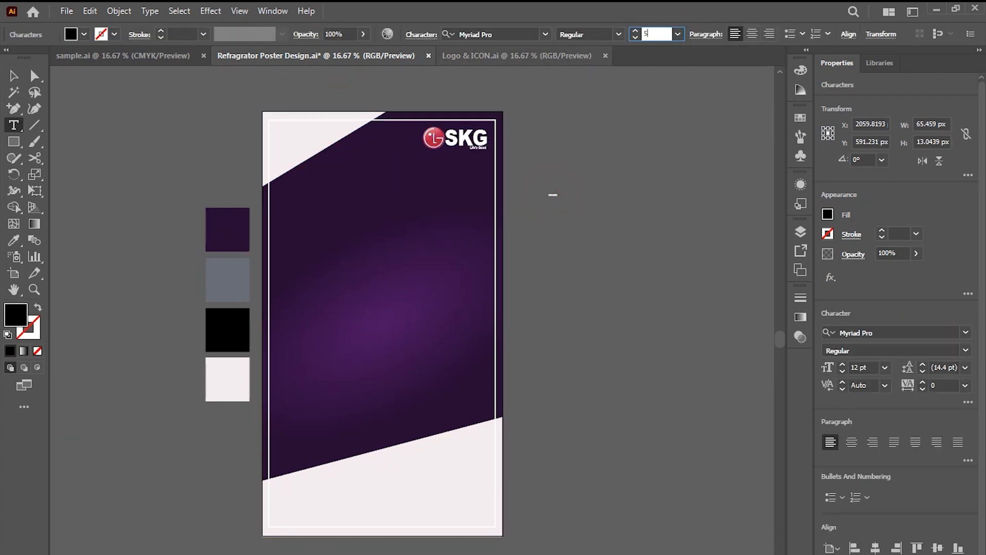
key("Return")
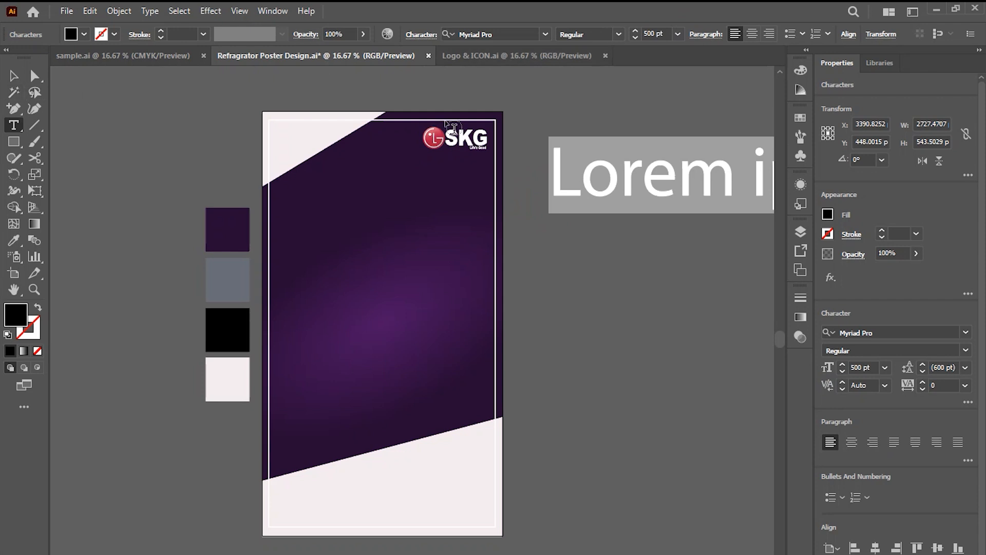
type("ذ")
left_click_drag(564, 180, 402, 193)
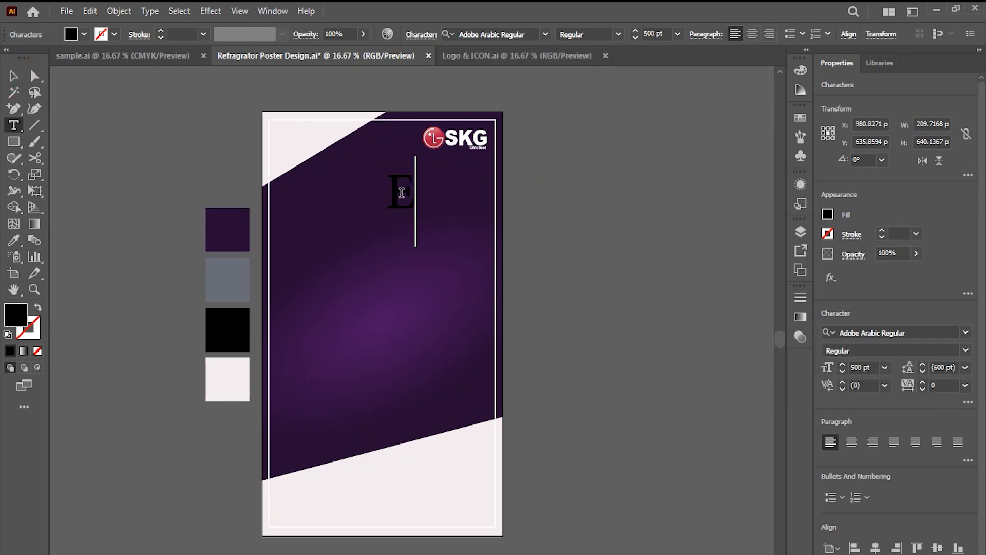
left_click(12, 78)
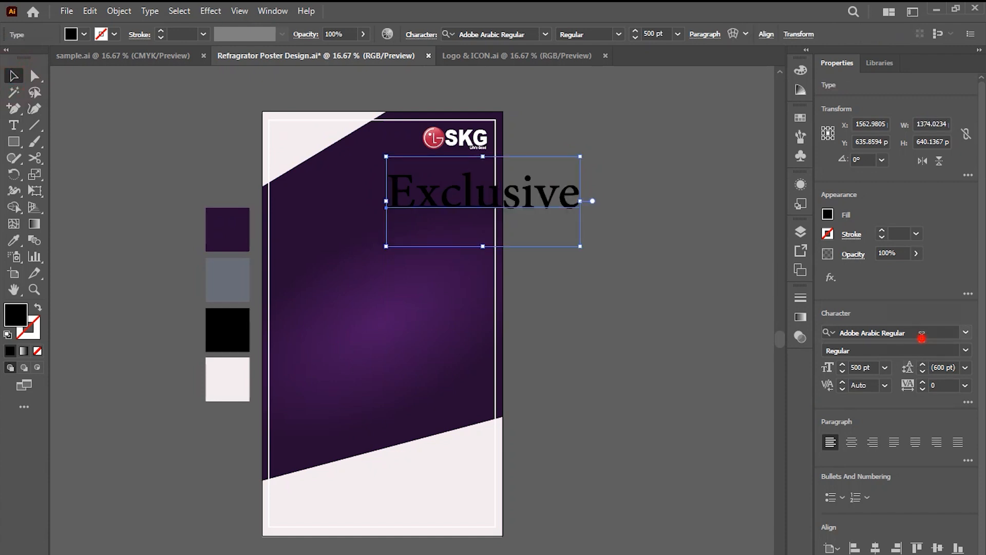
Set the "Exclusive" text to the Arial font in the Black style
left_click(923, 333)
type("Arial")
key("Return")
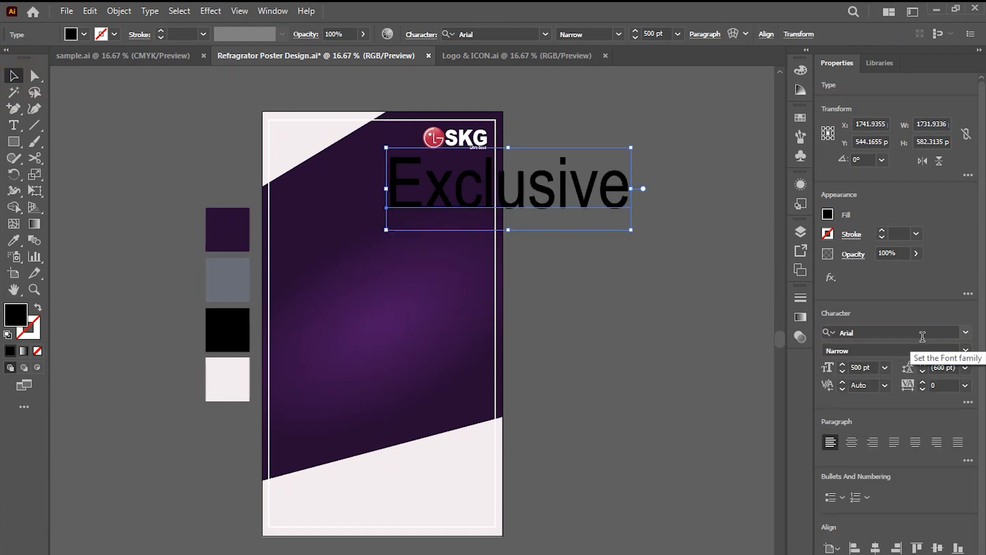
left_click(959, 350)
left_click(869, 483)
Shrink the "Exclusive" headline to about 898 px wide, place it just under the logo, and fill it with white FFFFFF
left_click_drag(759, 228, 463, 172)
left_click_drag(333, 190, 371, 182)
double_click(20, 314)
type("ffffff")
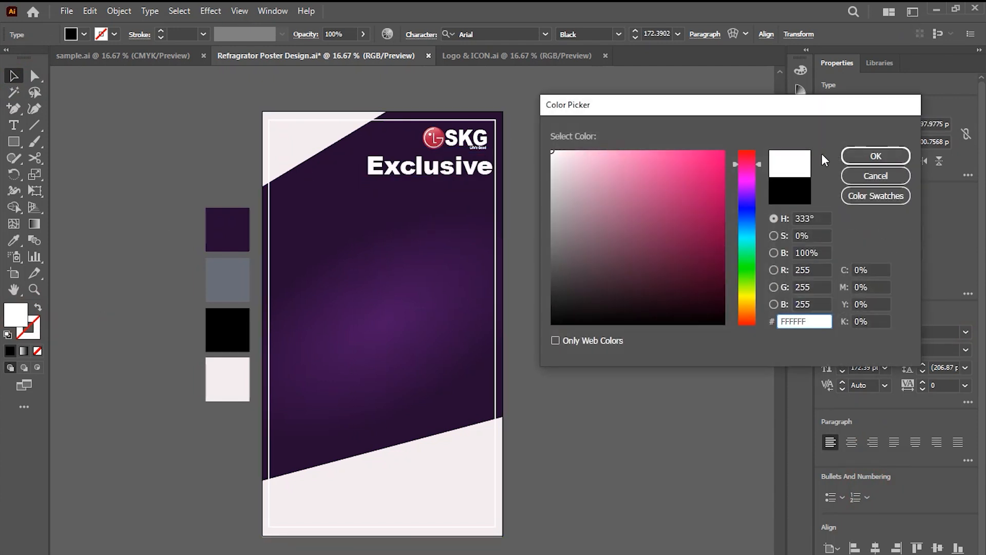
left_click(858, 157)
Duplicate the "Exclusive" headline directly below itself and change the copy's text to "Sale"
left_click_drag(407, 171, 418, 205)
left_click(584, 173)
left_click(415, 178)
double_click(421, 200)
key("ctrl+a")
type("S")
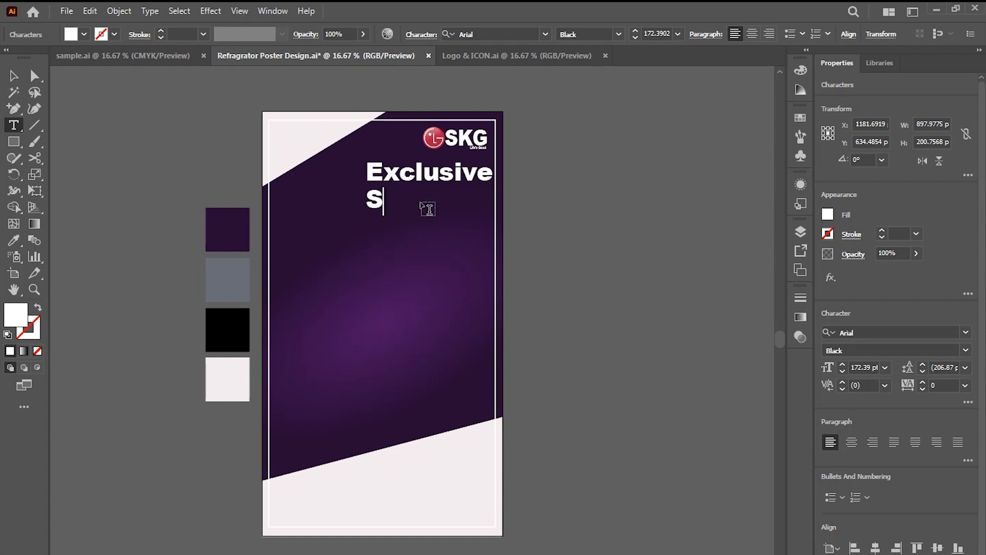
left_click(12, 78)
Set the word "Sale" in the handwritten font matching "almo" and align it under the right end of the headline
left_click(889, 333)
type("almo")
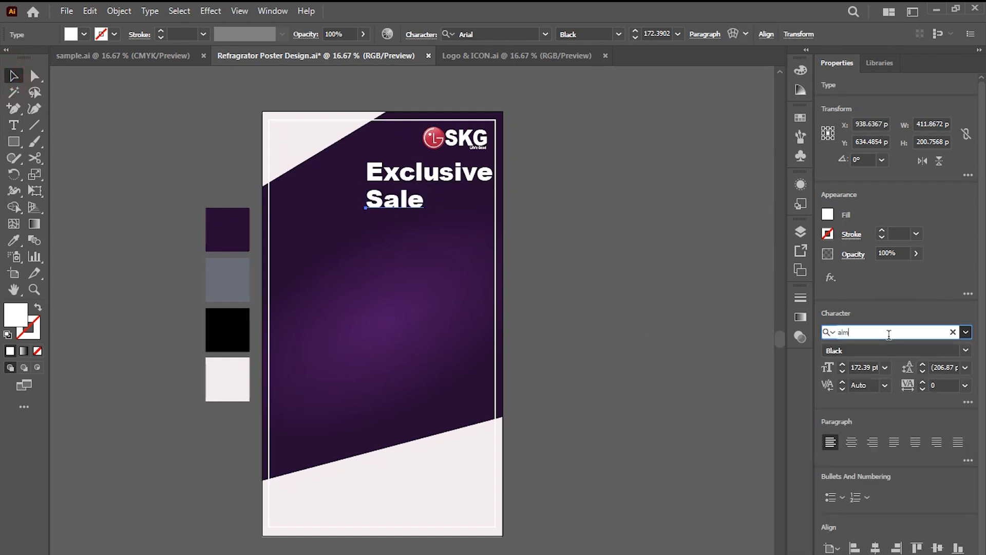
key("Return")
left_click_drag(380, 203, 478, 199)
Duplicate the headline below "Sale" as Arial Bold text reading "Digital Inverterter / Less Than 1 Unit a Day" and scale it to the headline's width
left_click_drag(453, 166, 426, 230)
left_click(966, 350)
left_click(891, 454)
double_click(439, 233)
double_click(439, 234)
type("Digital Inverterter")
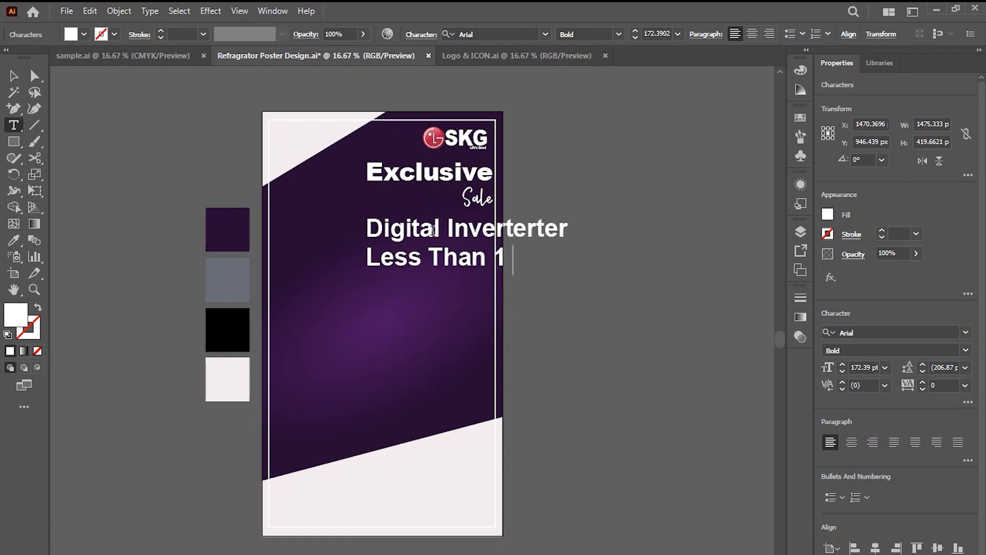
left_click(14, 75)
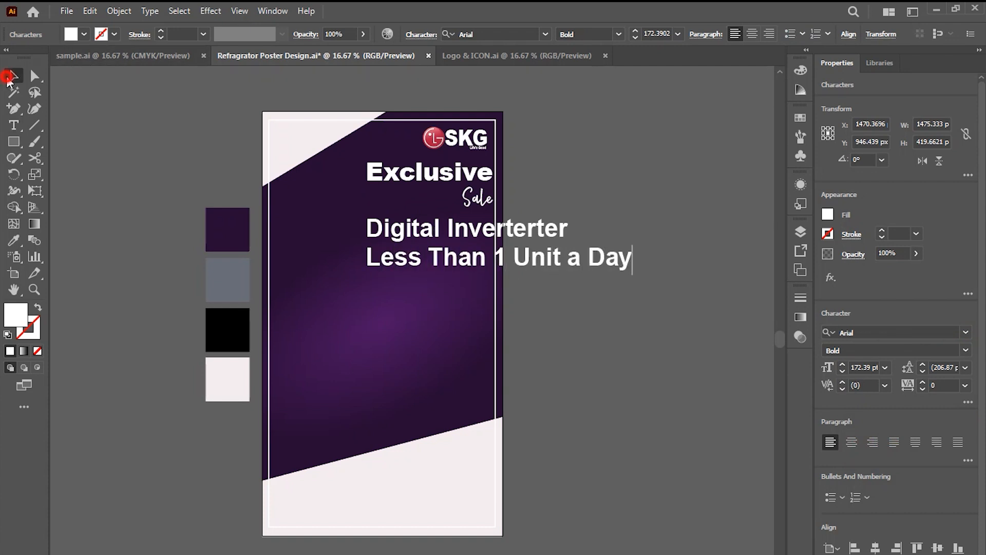
left_click_drag(634, 275, 493, 257)
left_click(581, 97)
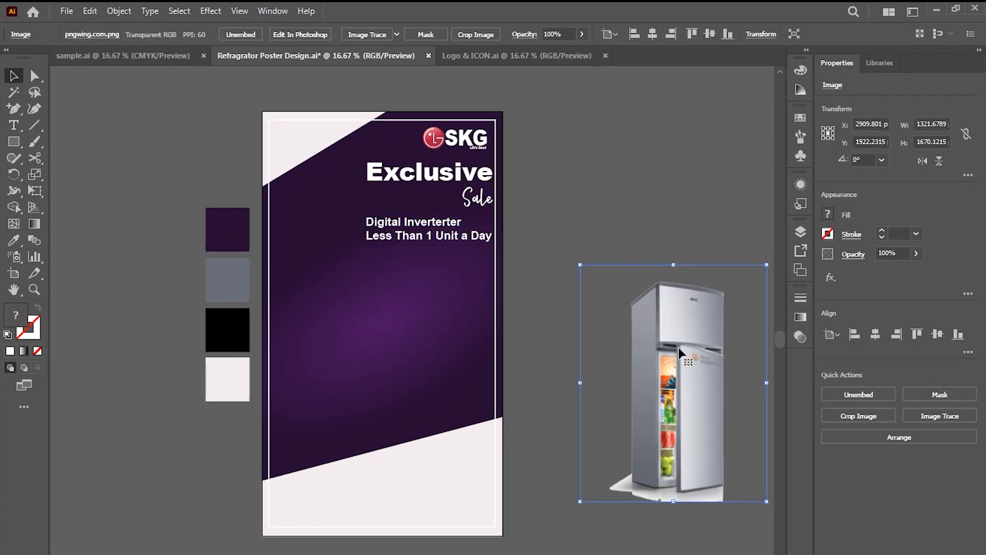
Move the refrigerator image onto the poster's lower left and reposition the logo and text block inside the border
left_click_drag(679, 347, 351, 342)
left_click(307, 229)
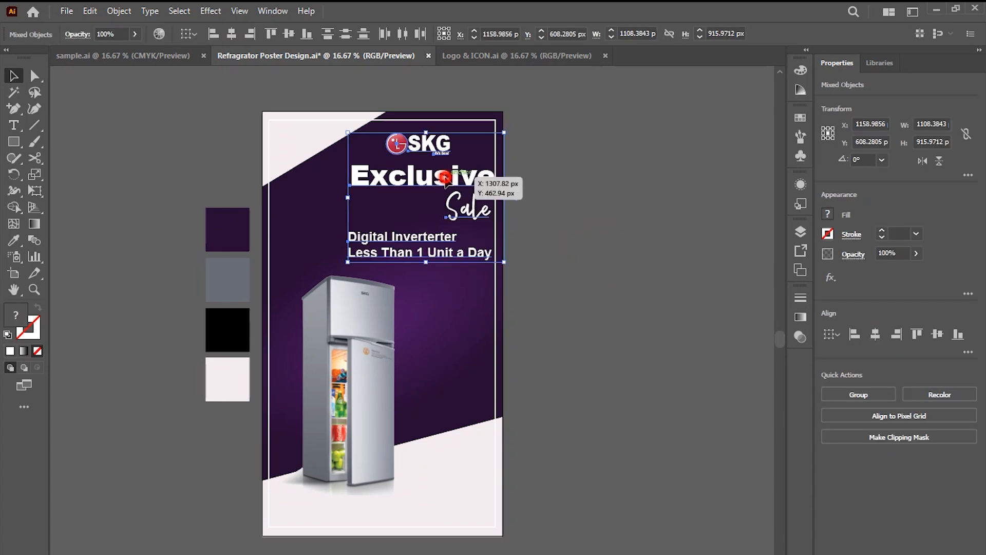
left_click_drag(446, 178, 443, 178)
left_click(574, 136)
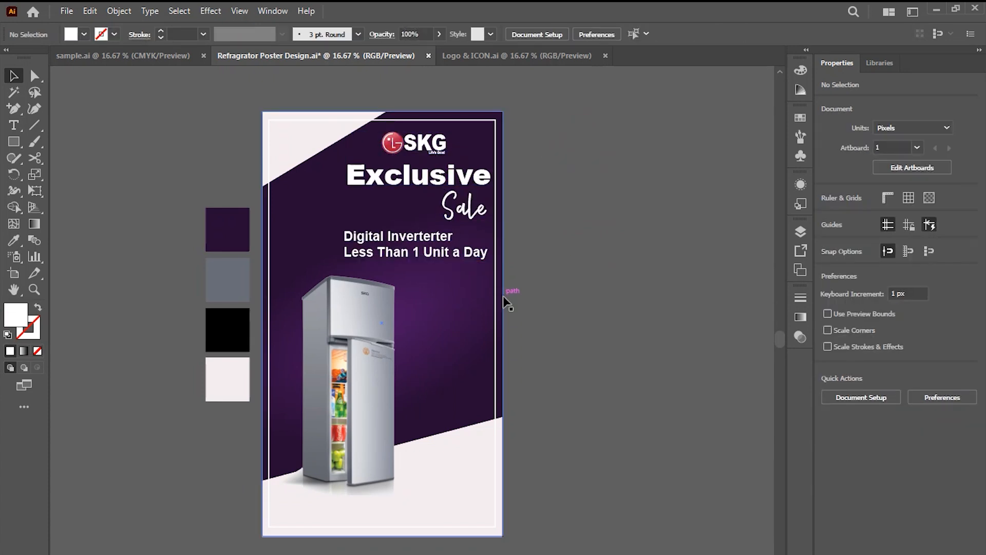
Draw a white circle about 452 px in diameter on the purple area right of the refrigerator
right_click(14, 149)
left_click(64, 174)
mouse_move(429, 304)
left_mouse_down()
mouse_move(504, 379)
mouse_move(455, 345)
left_mouse_up()
key("v")
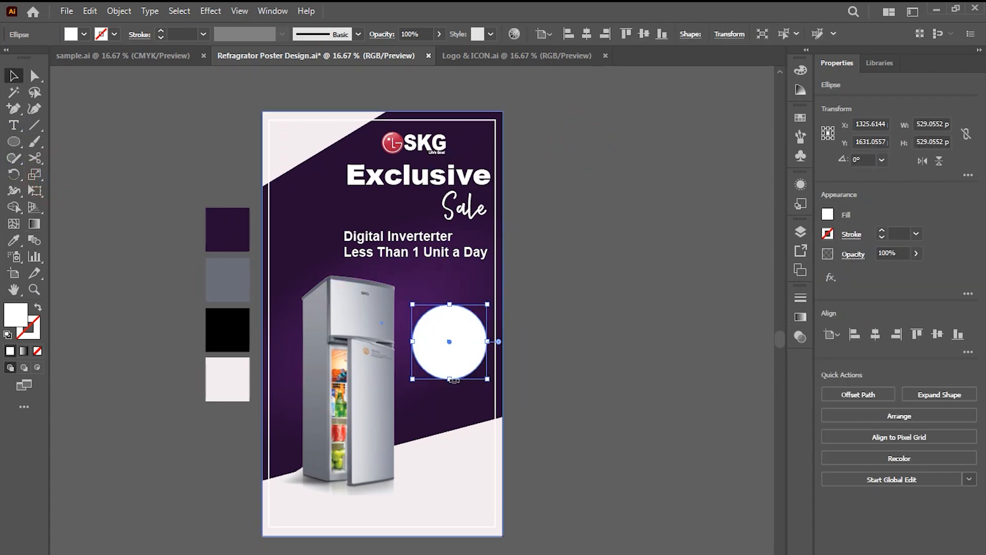
left_click_drag(412, 379, 422, 370)
Fill the circle with the slate-gray swatch color and duplicate it slightly up and to the left
left_click(545, 334)
left_click(463, 340)
key("i")
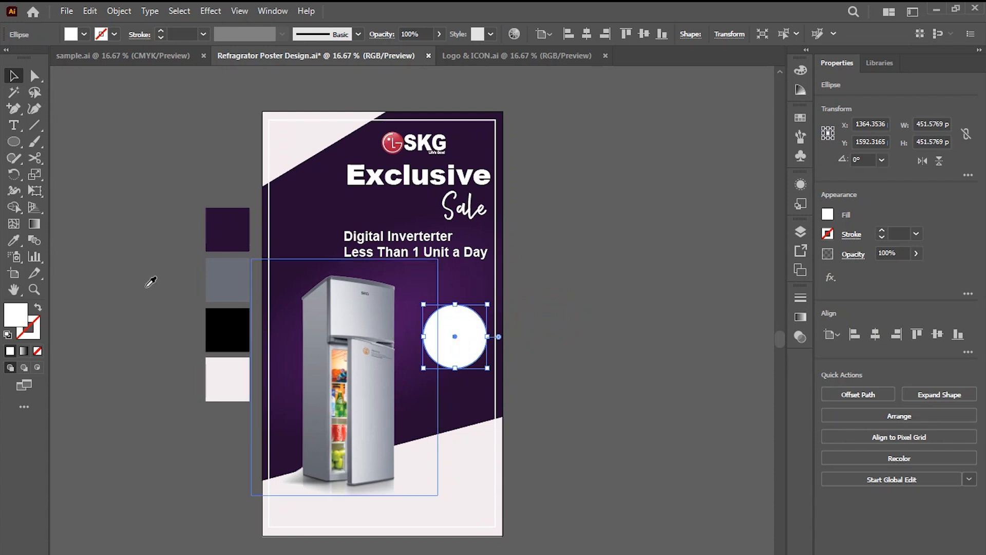
left_click(226, 282)
key("v")
left_click_drag(465, 339, 462, 332)
Fill the front circle with the off-white swatch color and shift it so only a thin gray rim shows behind
key("i")
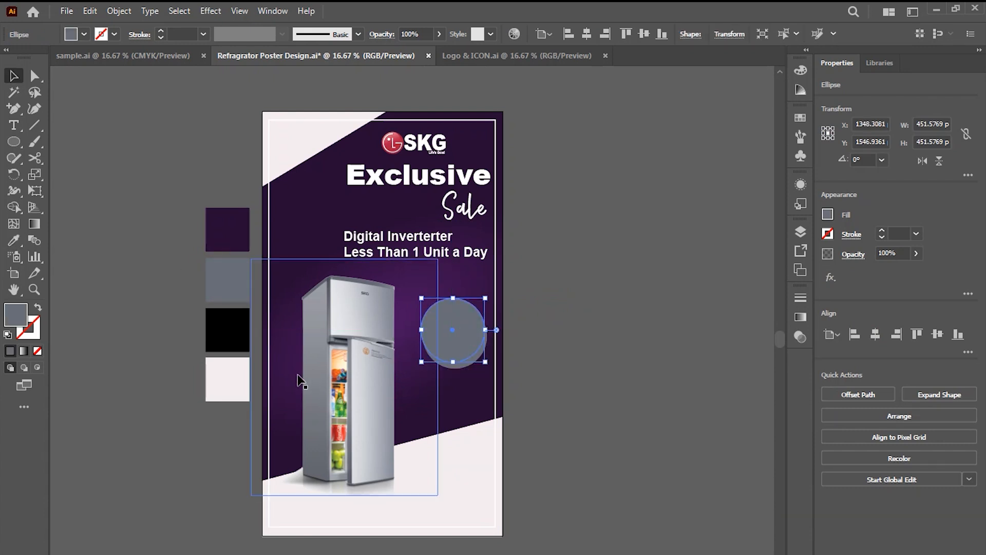
left_click(226, 379)
key("v")
key("ctrl+plus")
key("ctrl+plus")
key("ctrl+plus")
left_click_drag(473, 334, 480, 347)
Duplicate the two-line subtitle above the circle and replace the copy's text with "GET UPTO"
left_click_drag(393, 85, 405, 183)
key("t")
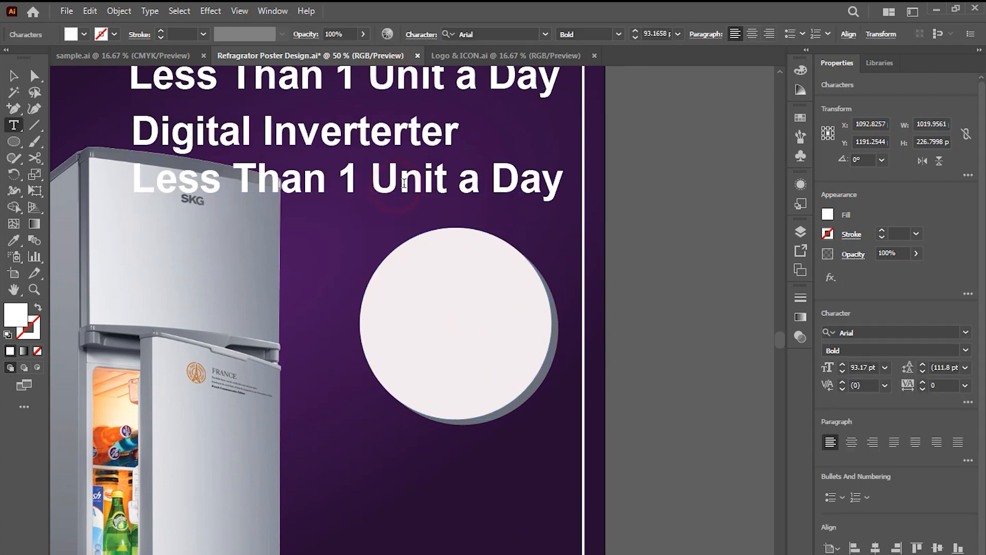
triple_click(404, 184)
key("ctrl+a")
type("GET UP")
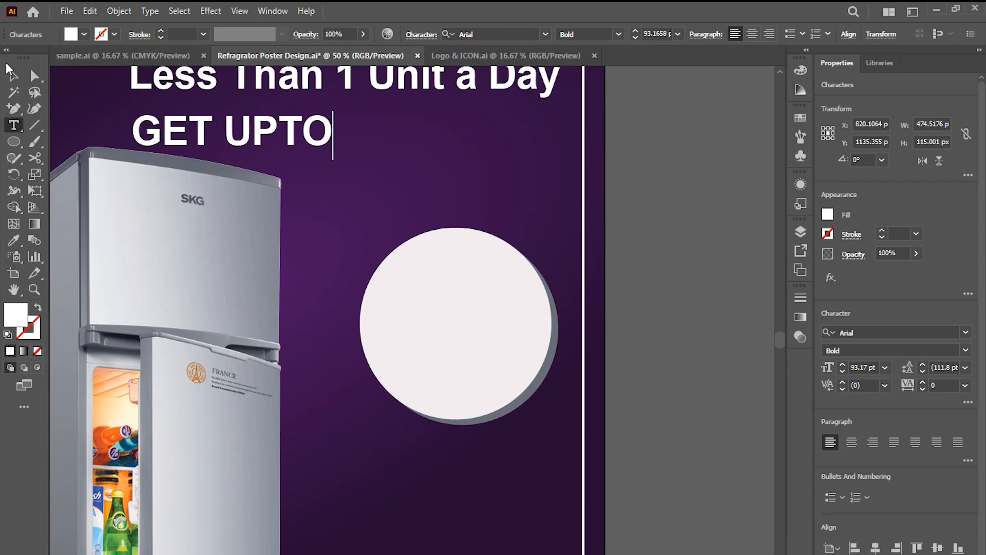
left_click(12, 74)
Fill the "GET UPTO" text with black and fit it in front of the circle's upper part at about 360 px wide
left_click_drag(205, 137, 430, 287)
double_click(11, 312)
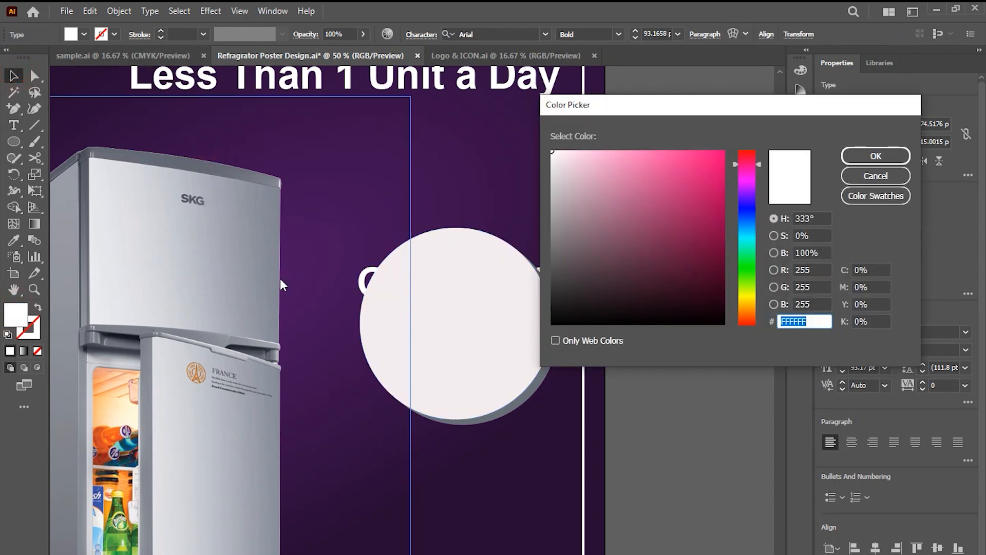
left_click(695, 302)
left_click(879, 158)
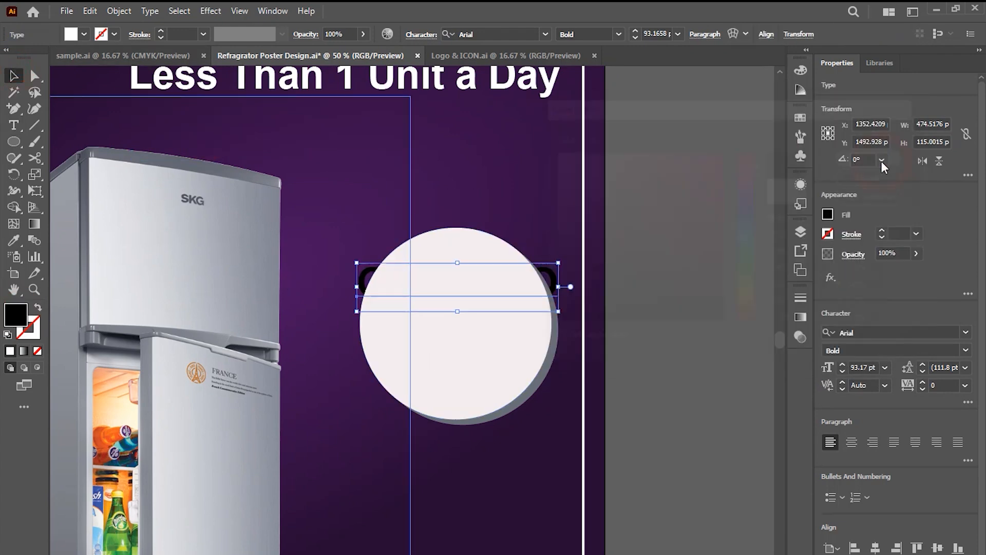
key("ctrl+shift+bracketright")
left_click_drag(558, 311, 510, 300)
Duplicate "GET UPTO" directly below itself in the circle and change the copy's text to "30%"
left_click_drag(440, 286, 464, 326)
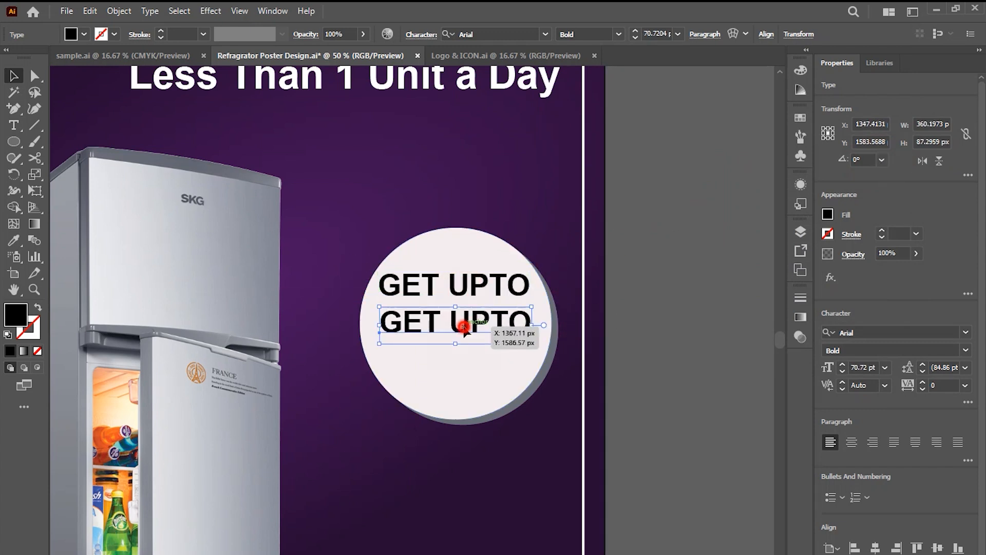
double_click(464, 326)
key("ctrl+a")
type("3")
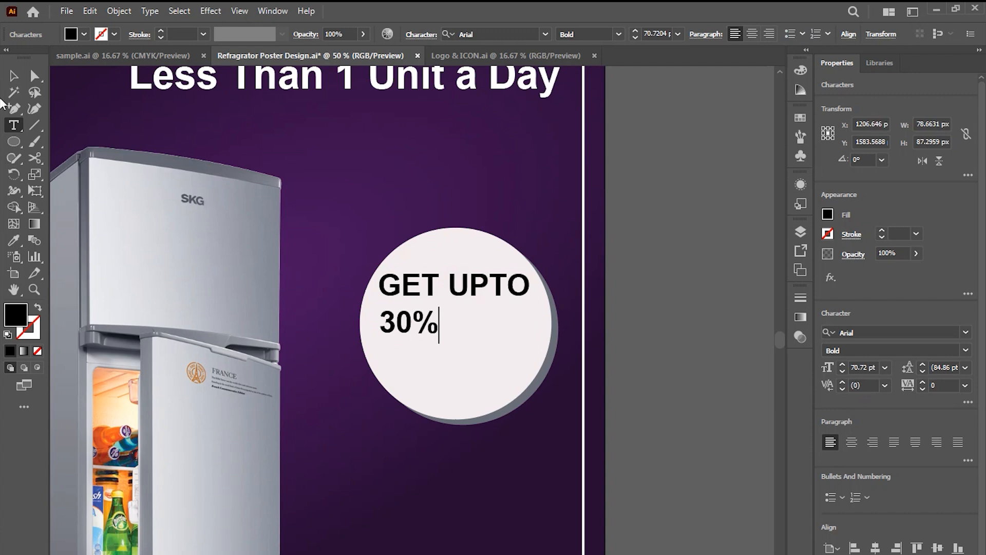
left_click(14, 76)
Set the "30%" text to the Black style and enlarge it to nearly the width of "GET UPTO"
left_click(948, 350)
left_click(848, 483)
left_click_drag(445, 343, 516, 375)
left_click(451, 335)
left_click_drag(451, 336, 452, 327)
Duplicate "GET UPTO" below the right end of "30%" and change the copy's text to "OFF"
left_click(458, 292)
left_click_drag(460, 291, 515, 370)
double_click(465, 378)
key("ctrl+a")
type("OFF")
left_click(5, 76)
left_click(665, 259)
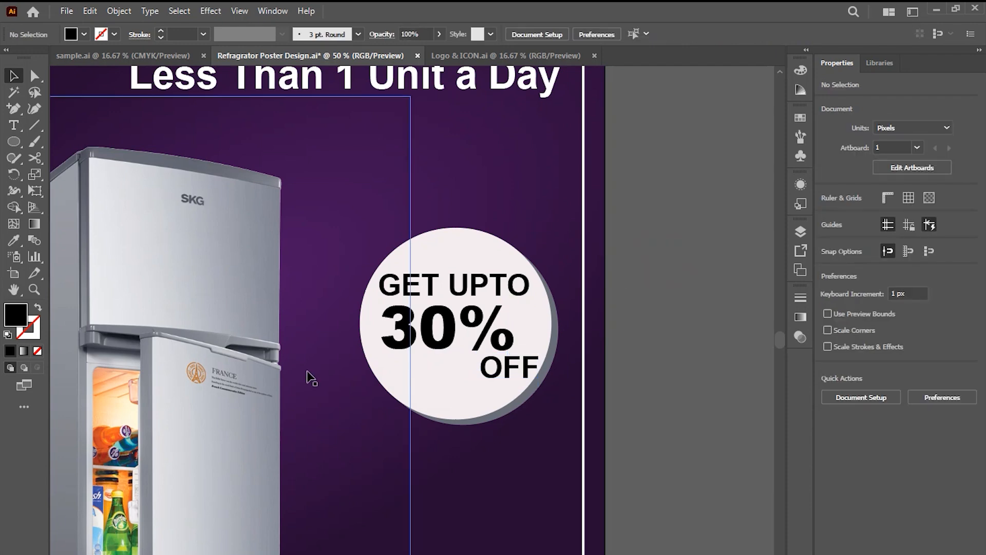
Embed the linked feature-icon strip and place it along the poster's bottom left below the refrigerator
scroll(308, 378, "down", 3)
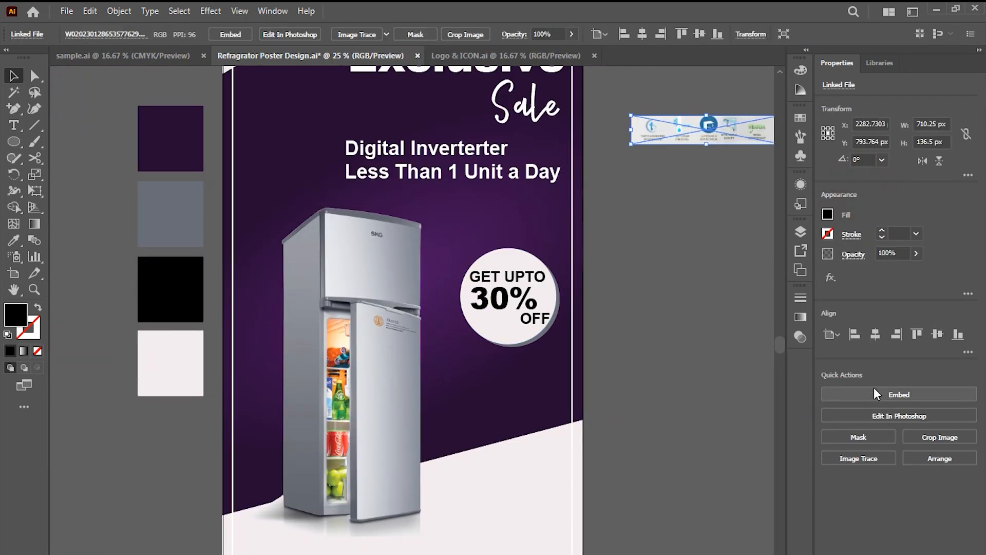
left_click(875, 395)
left_click_drag(705, 121, 317, 549)
scroll(330, 518, "down", 1)
scroll(304, 548, "up", 3)
left_click_drag(497, 507, 633, 471)
left_click(136, 465)
Copy the WhatsApp and location icons from Logo & ICON.ai and place them right of the feature-icon strip
scroll(368, 499, "down", 2)
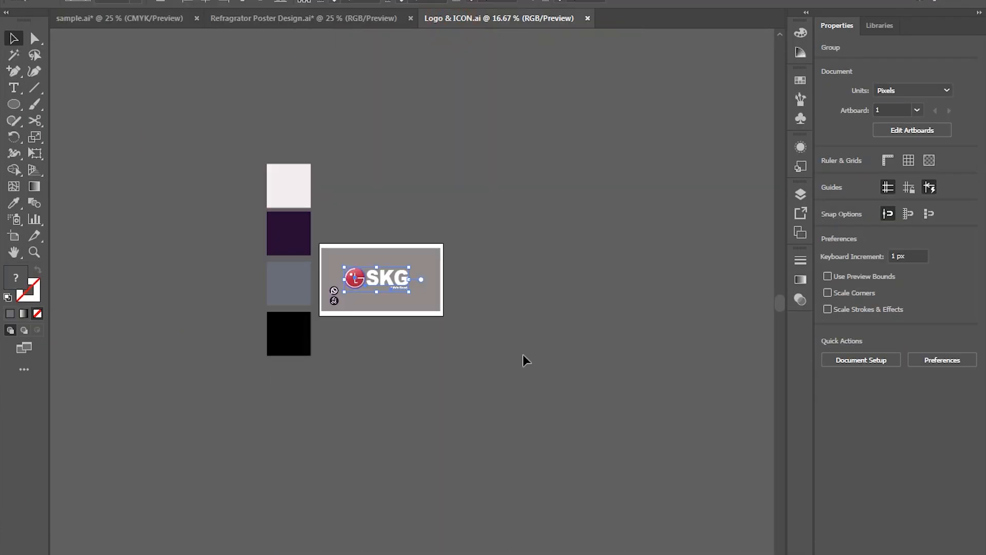
left_click(355, 290)
scroll(330, 319, "up", 5)
left_click_drag(362, 244, 495, 484)
scroll(585, 473, "up", 1)
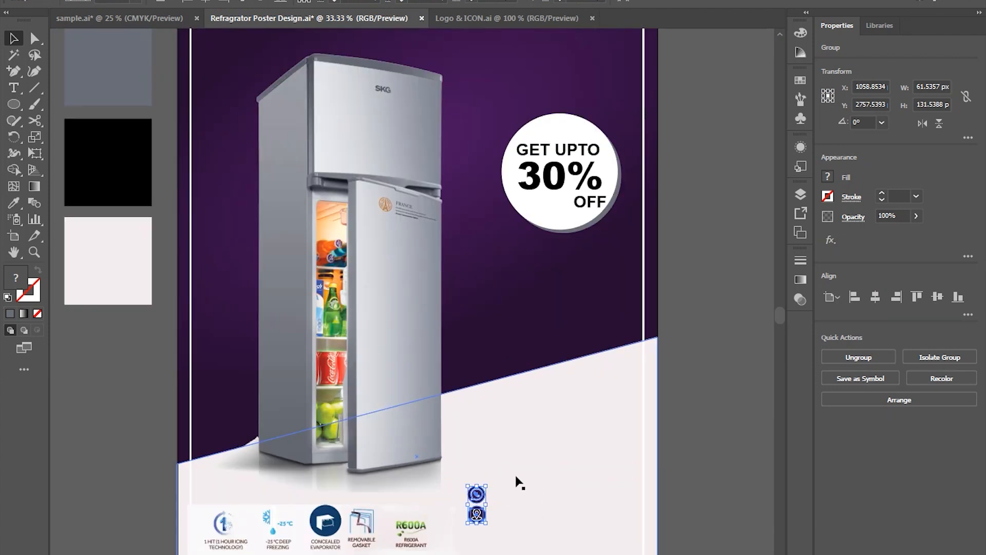
Duplicate the "OFF" text beside the WhatsApp icon and replace it with the shop's phone number
left_click_drag(604, 202, 509, 500)
double_click(508, 501)
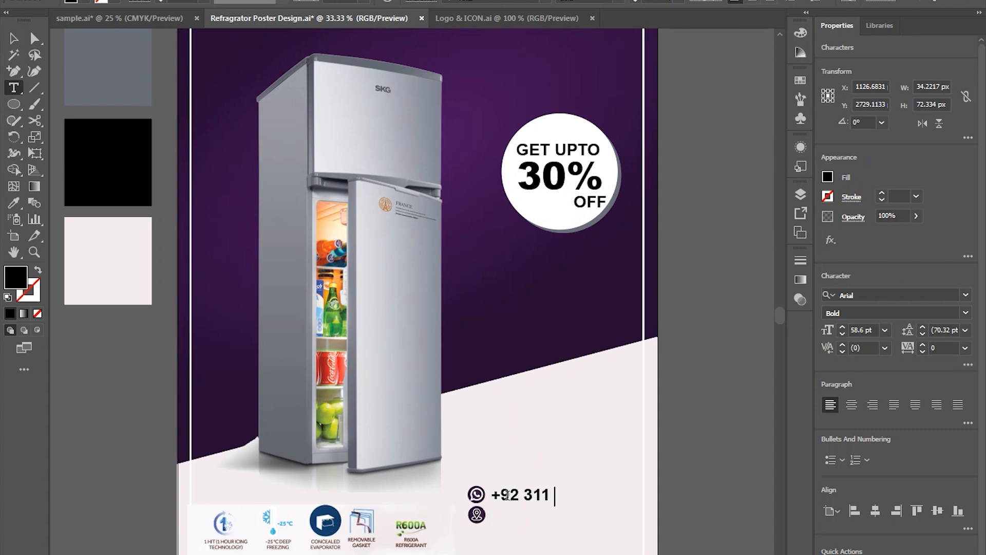
type("5")
key("Return")
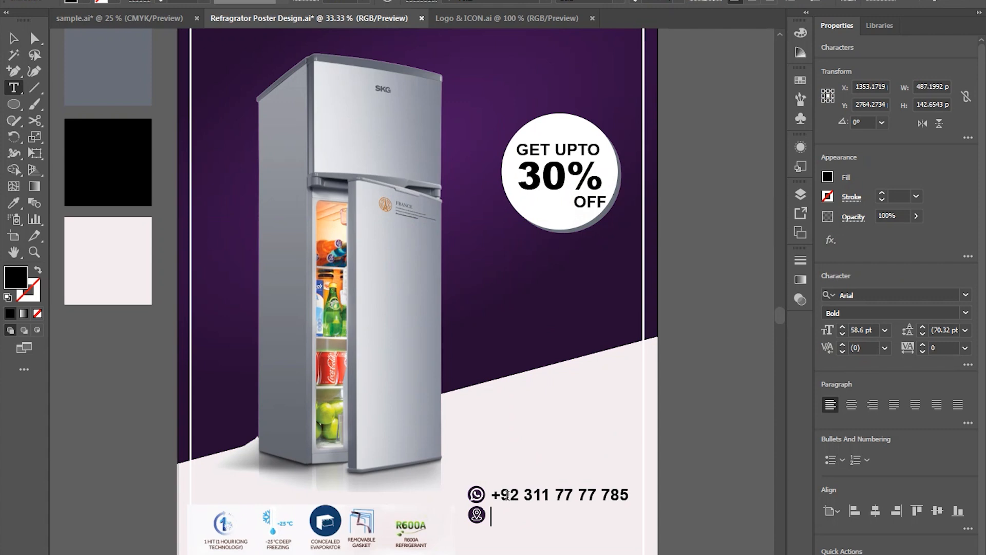
Duplicate the phone text beside the location icon and replace it with the shop's two-line address
left_click_drag(568, 495, 568, 515)
key("ctrl+a")
type("S")
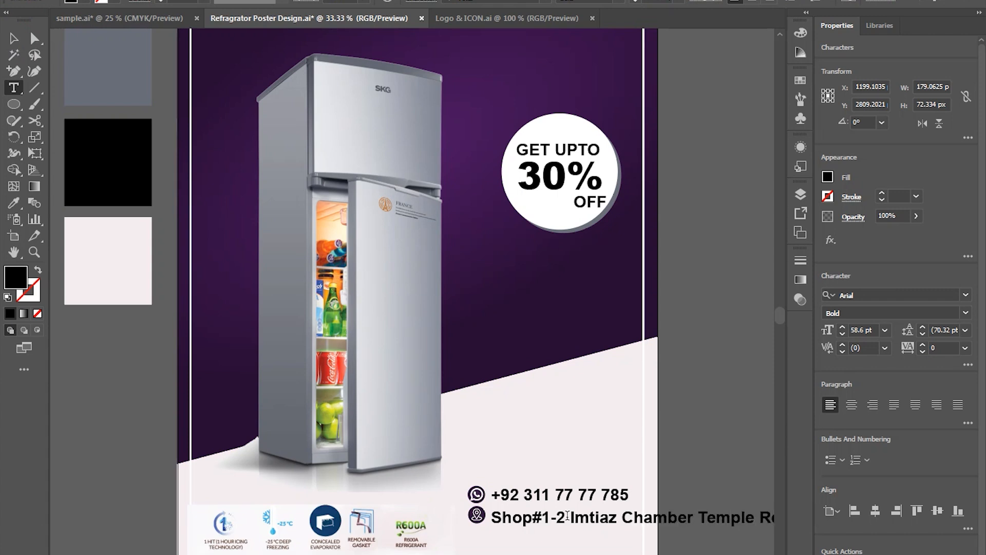
type("Market, Lahore, 5400")
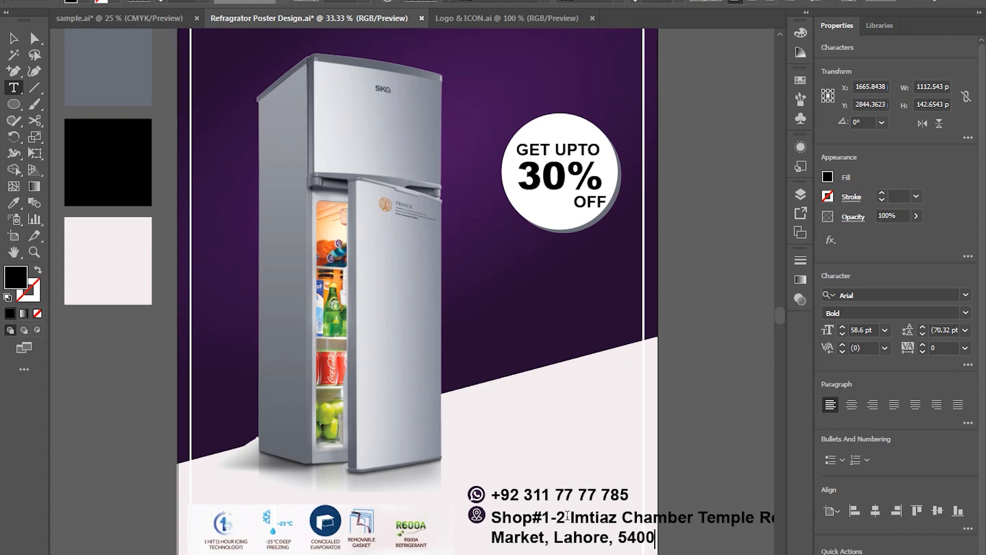
left_click(13, 40)
Scale the phone and address texts down together to about 672 px wide and position them beside the contact icons
scroll(411, 387, "down", 2)
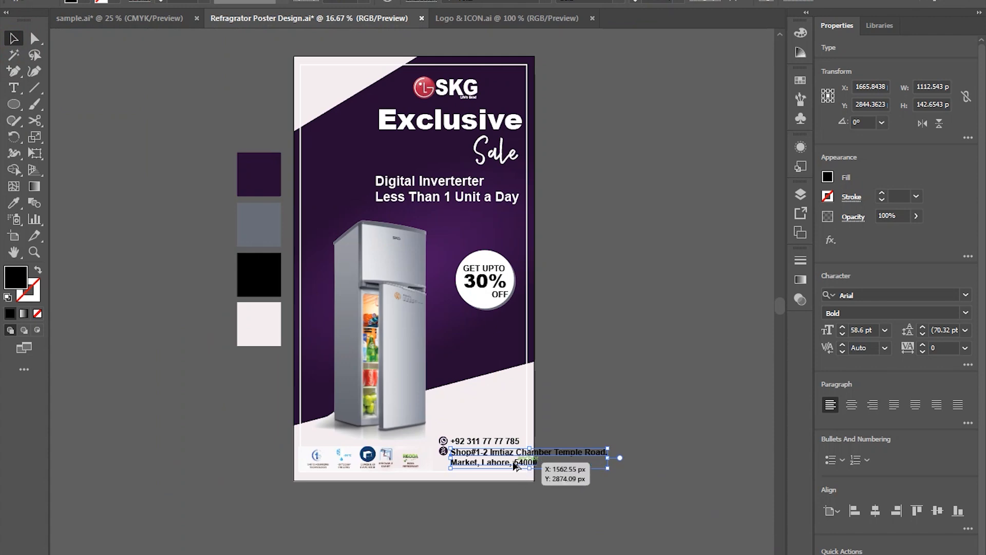
scroll(516, 464, "up", 1)
left_click(520, 430)
left_click_drag(655, 471, 590, 462)
scroll(457, 411, "up", 2)
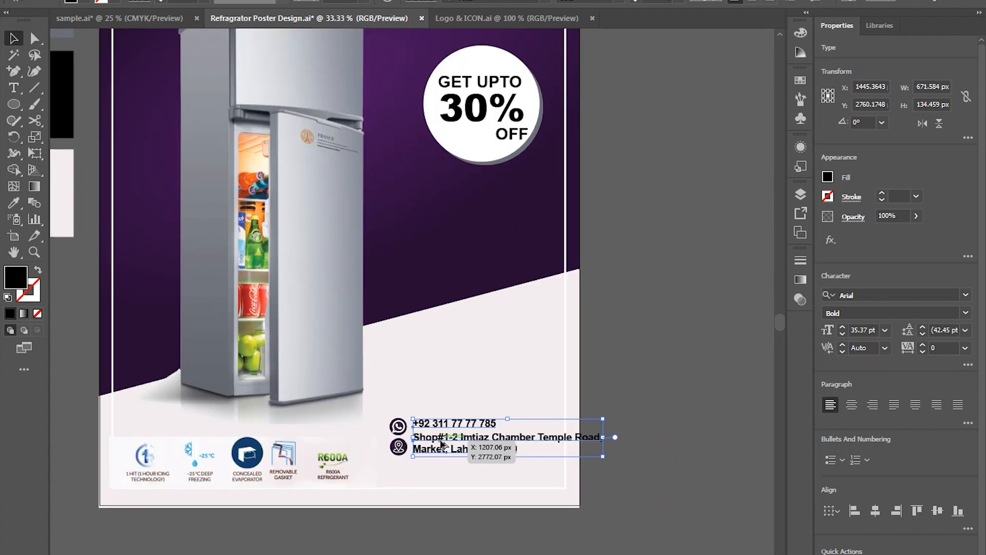
left_click_drag(457, 411, 450, 416)
Adjust the contact icons beside their text lines and nudge the whole contact block slightly up and right
left_click(364, 416, "shift")
left_click_drag(363, 417, 328, 419)
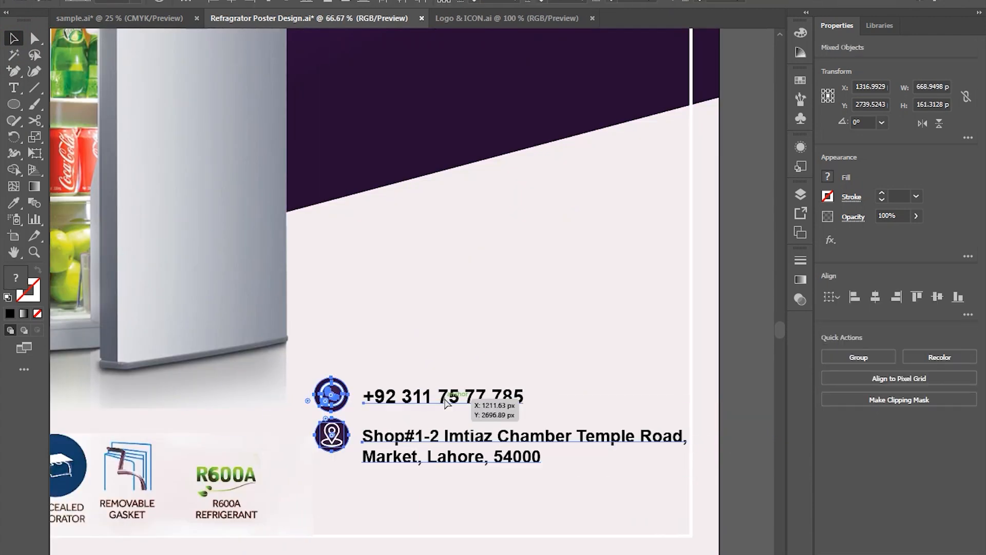
left_click_drag(445, 402, 453, 395)
left_click(749, 226)
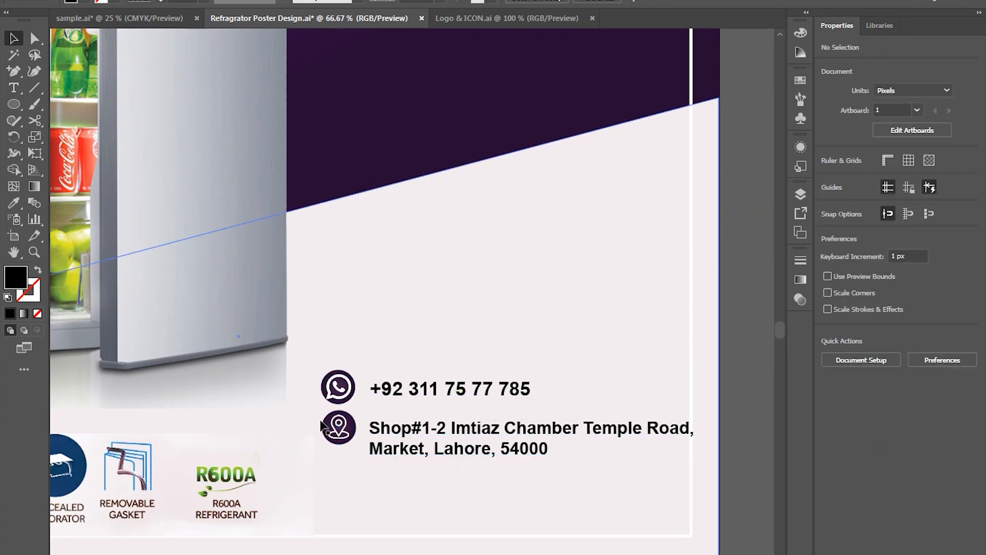
Paste the purple button image above the contact lines and label it "CONTACT NOW!" using a copy of the phone text
key("ctrl+v")
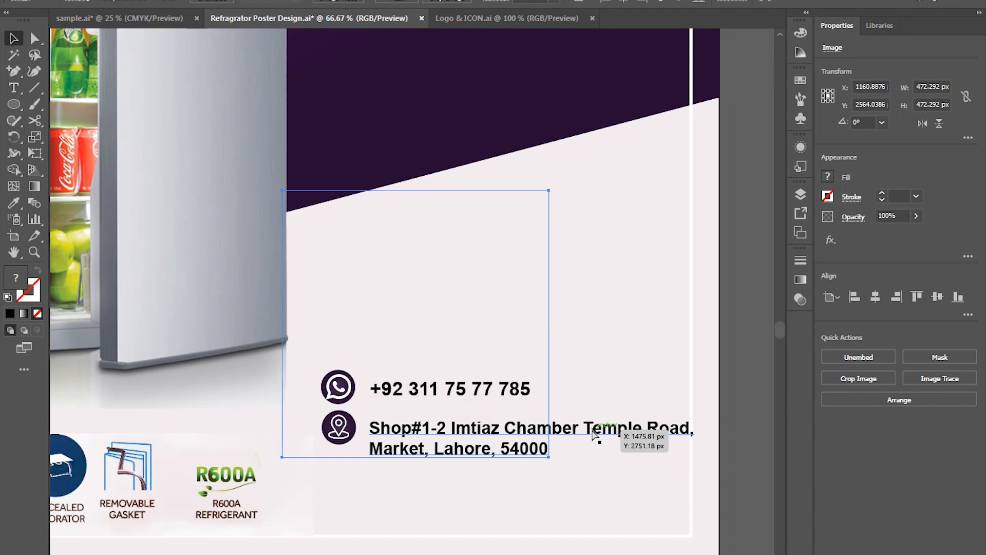
left_click(610, 434)
left_click_drag(467, 396, 461, 331)
double_click(458, 324)
key("ctrl+a")
type("CON")
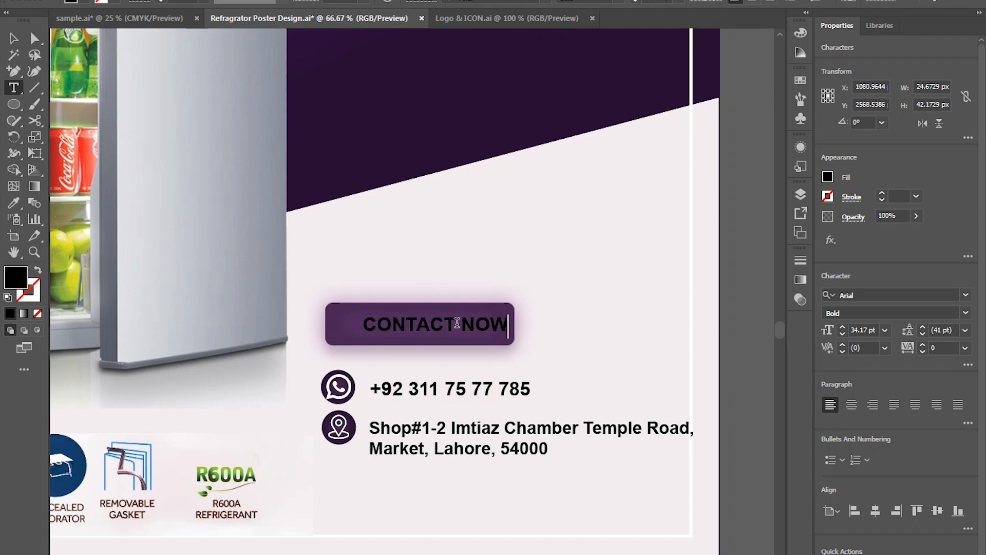
left_click(14, 38)
Style the "CONTACT NOW!" label in white Arial Black and fit it inside the purple button
left_click(966, 313)
left_click(852, 448)
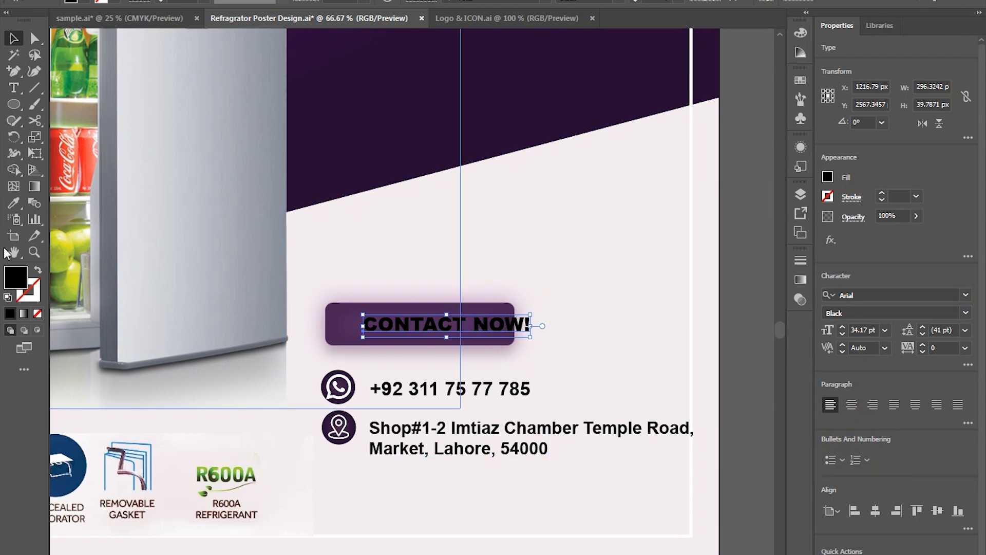
double_click(15, 277)
left_click(552, 113)
left_click(876, 119)
left_click_drag(441, 326, 417, 344)
left_click_drag(501, 310, 505, 308)
left_click(734, 234)
scroll(549, 316, "down", 2)
left_click_drag(409, 240, 427, 297)
scroll(443, 324, "down", 1)
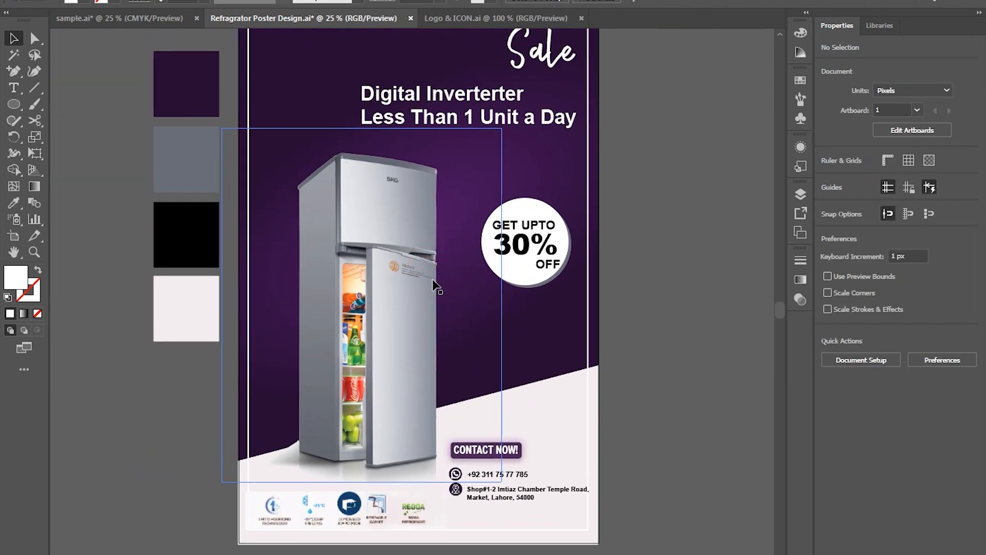
scroll(476, 221, "down", 1)
scroll(474, 222, "up", 1)
left_click(638, 292)
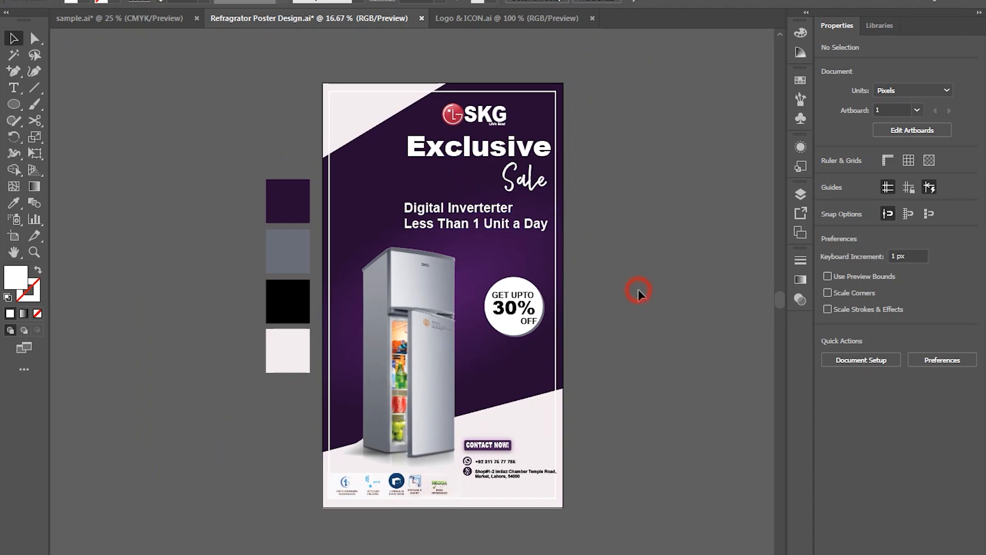